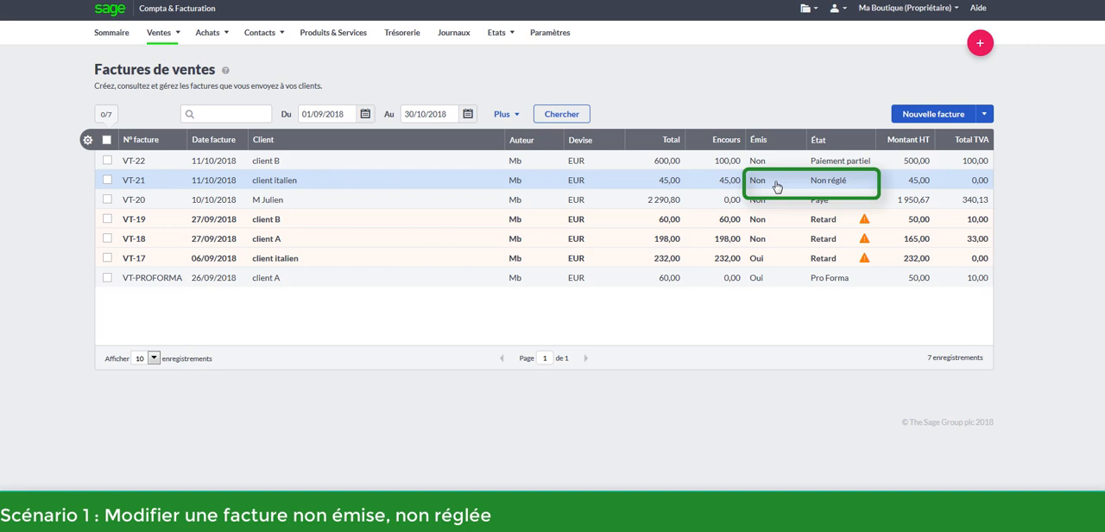
Change the price of the description produit 10 line on unissued invoice VT-21 to Prix de gros (40,00) and save the invoice
click(298, 183)
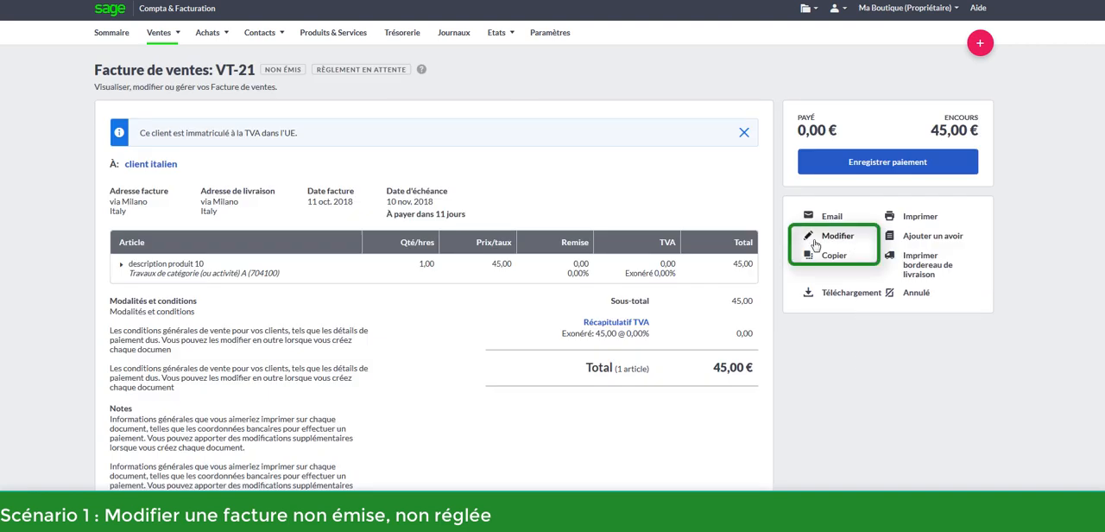
click(821, 241)
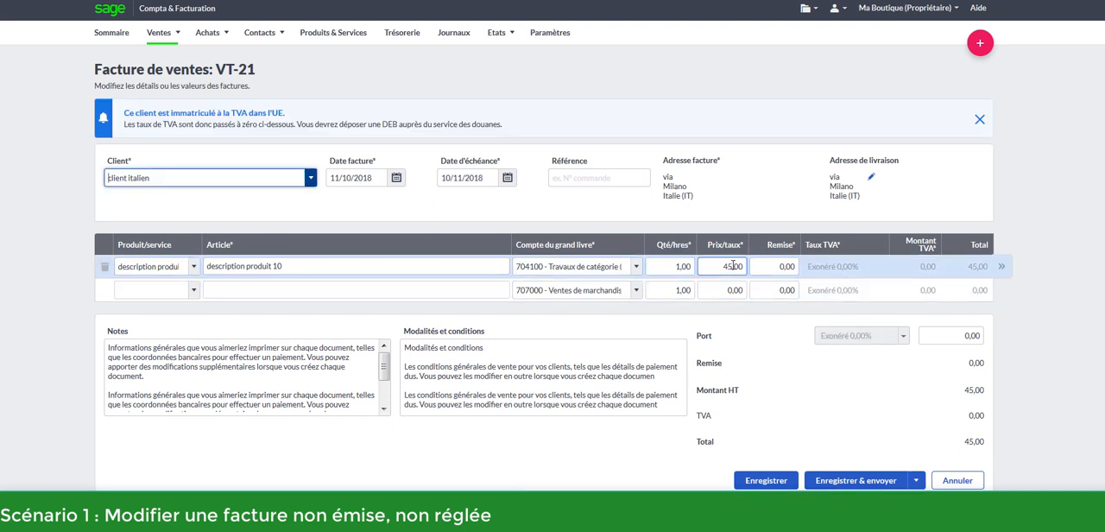
click(717, 265)
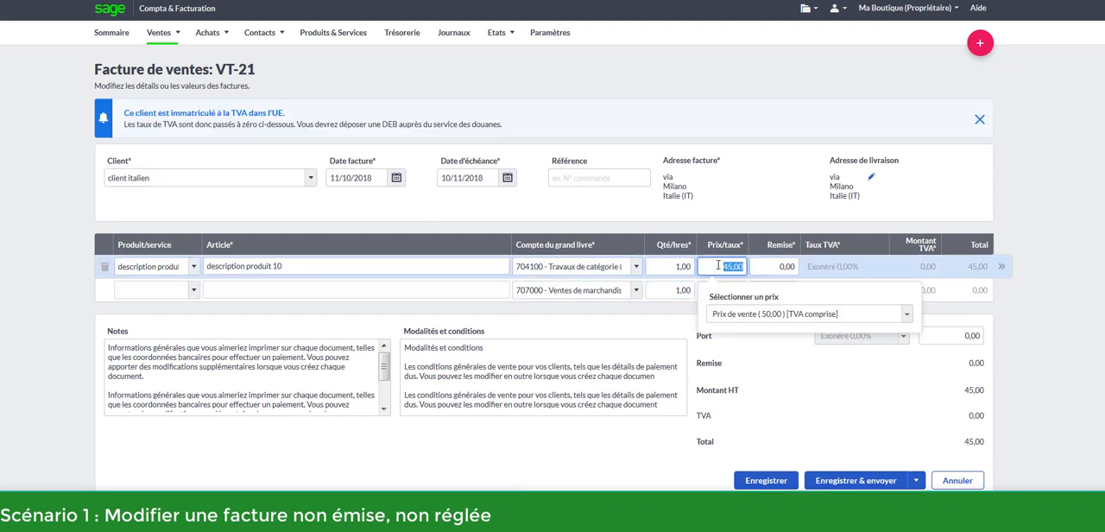
click(850, 315)
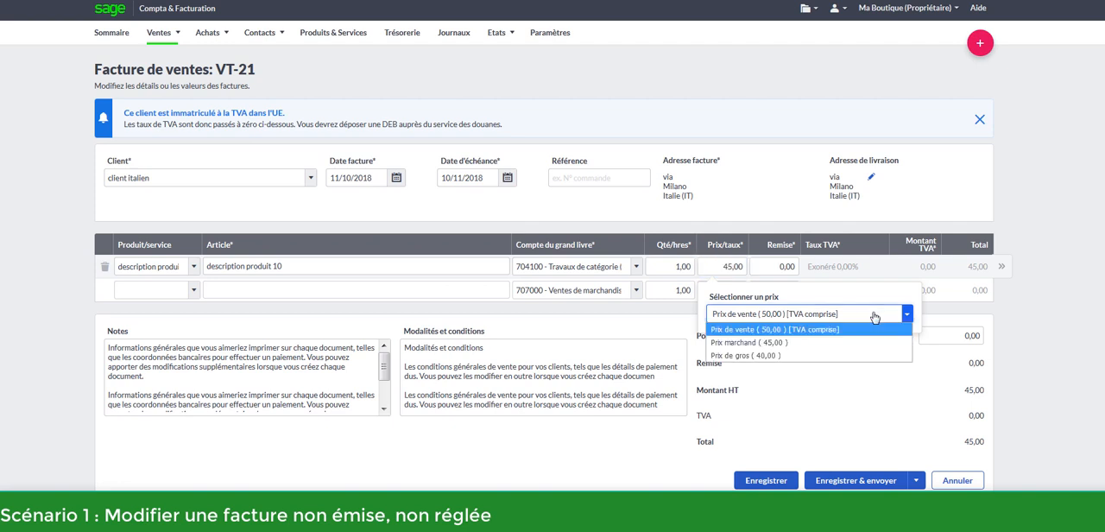
click(763, 356)
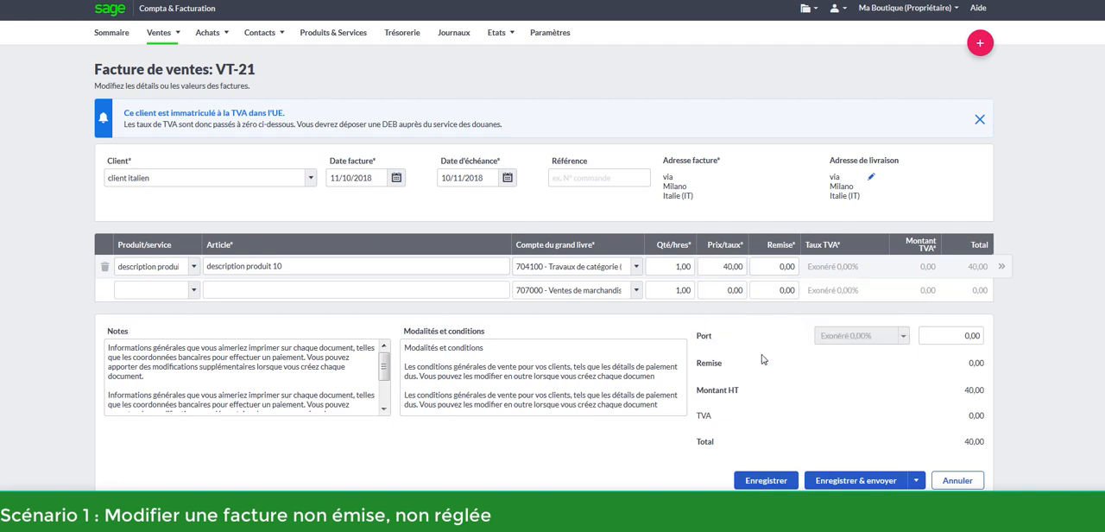
click(776, 482)
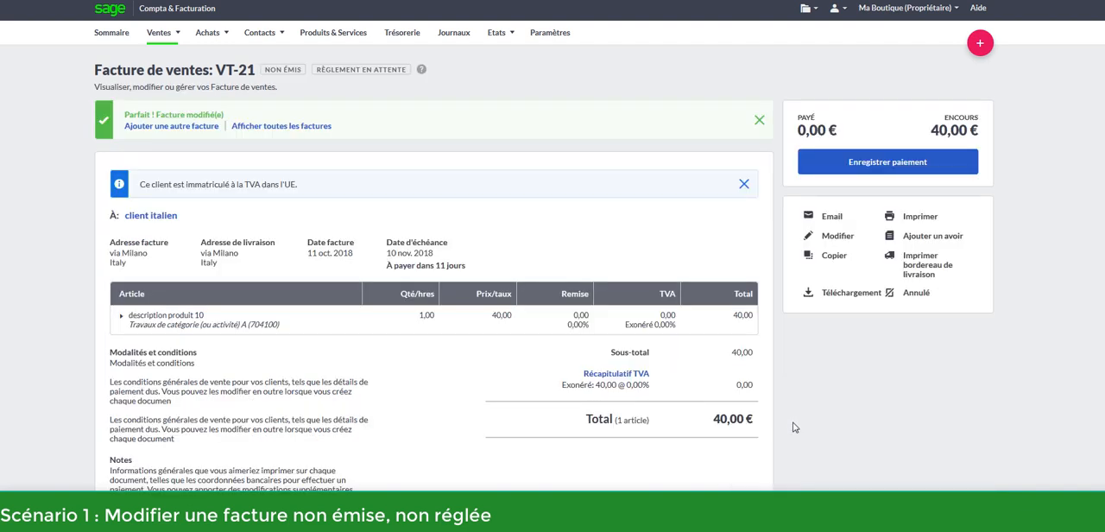
Remove the allocation to invoice VT-20 from its customer receipt and save the unallocated amount as a deposit
click(158, 32)
click(176, 76)
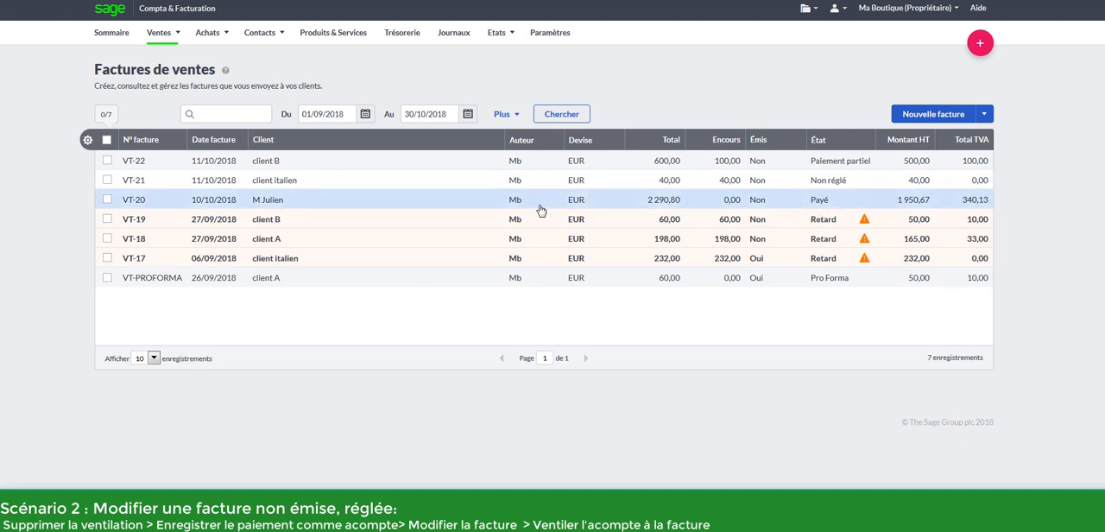
click(419, 209)
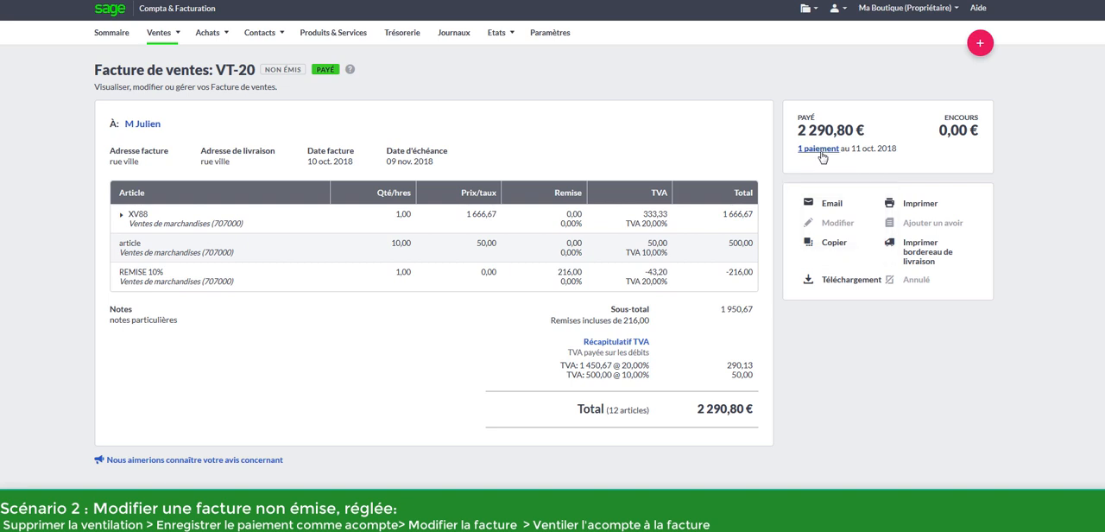
click(820, 154)
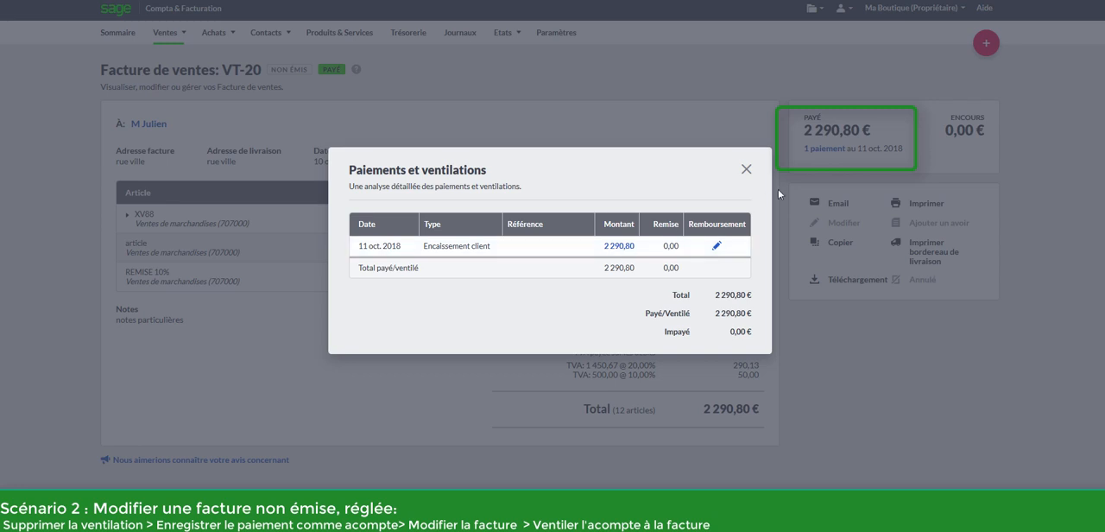
click(619, 246)
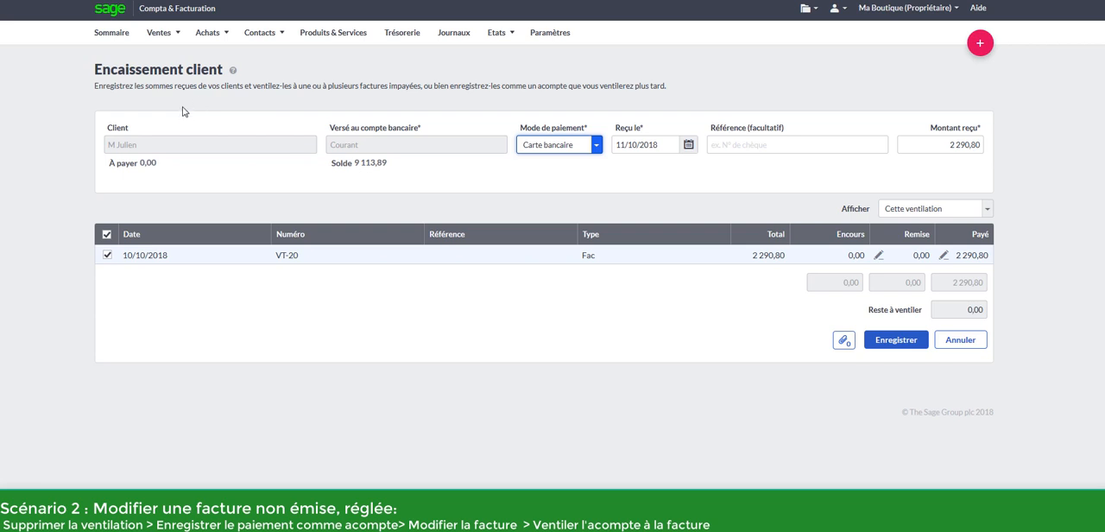
click(107, 255)
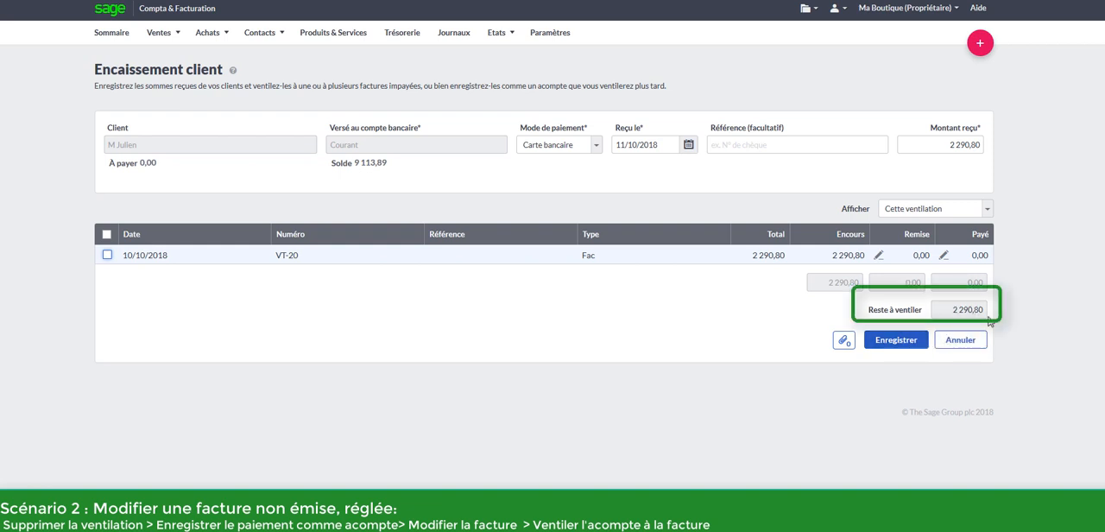
click(905, 341)
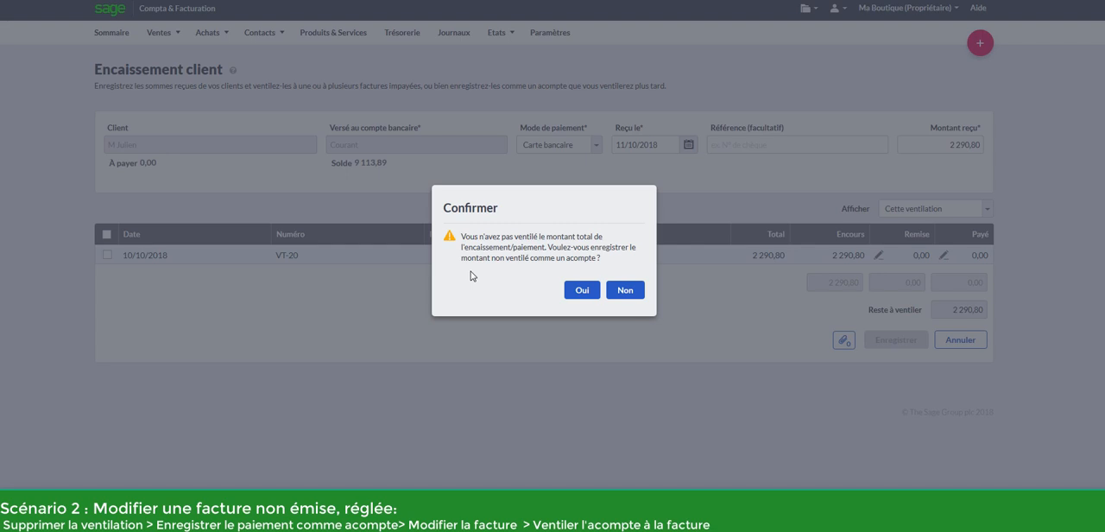
click(580, 291)
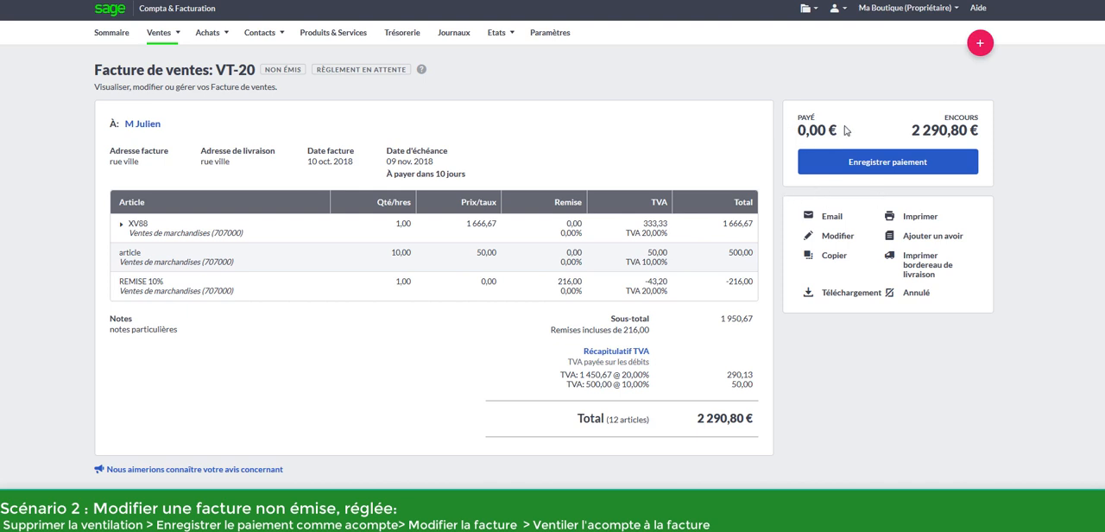
Set the ledger account of the XV88 line on invoice VT-20 to 706000 Prestations de services and save the invoice
click(851, 243)
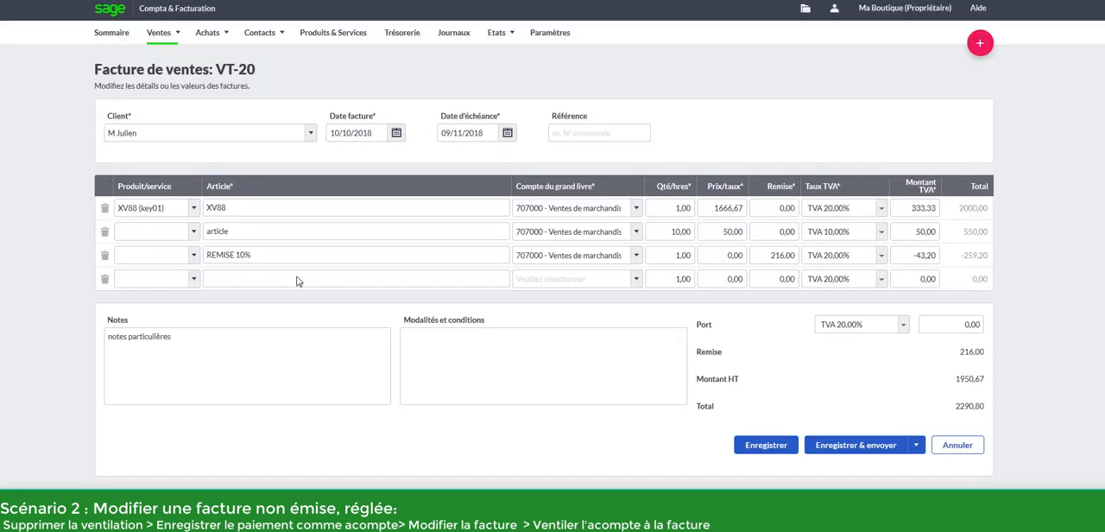
click(548, 210)
click(564, 275)
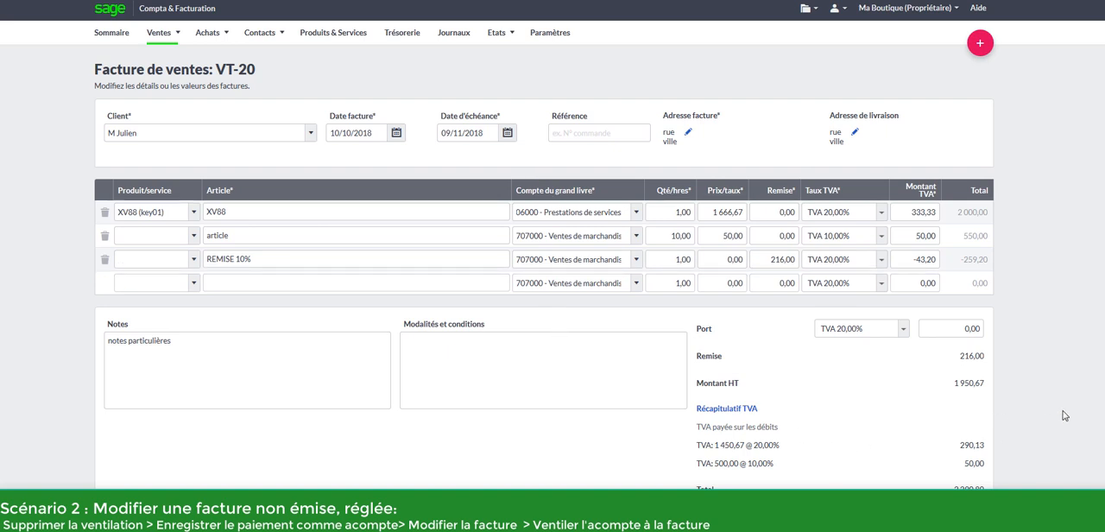
scroll(1070, 414, down, 1)
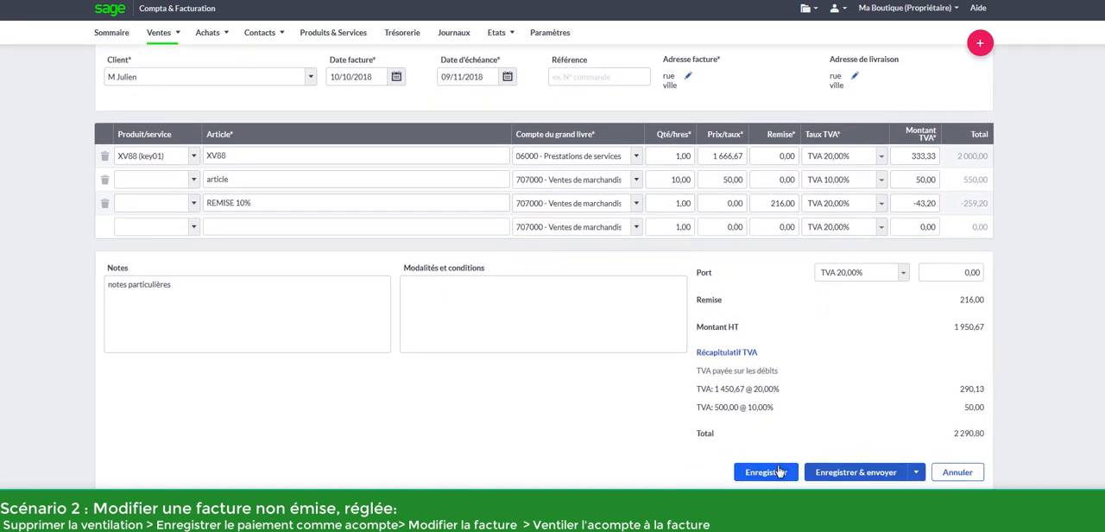
click(778, 471)
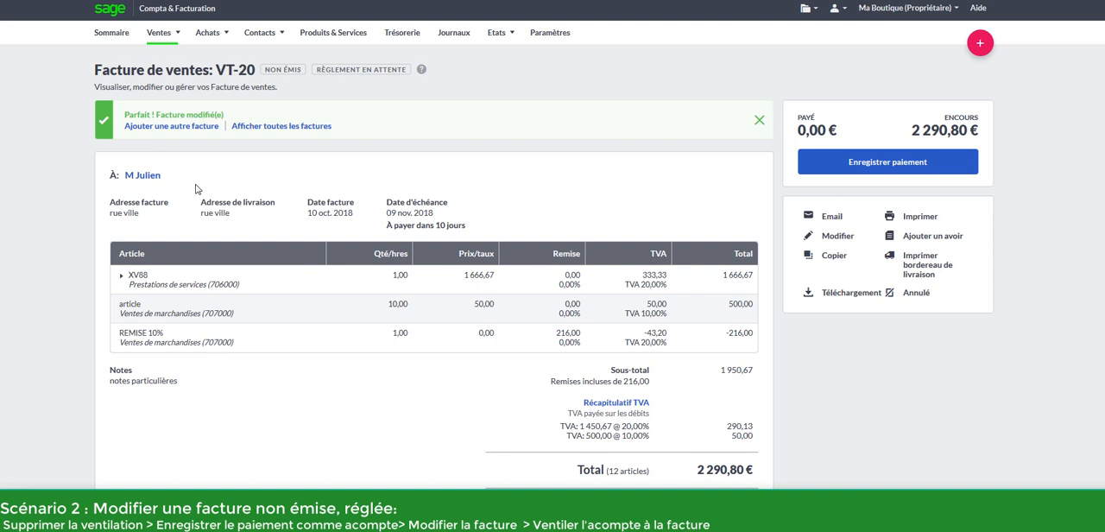
Allocate the 11/10/2018 deposit to invoice VT-20 through the customer's account allocation (Ventilation du compte) and save
click(259, 35)
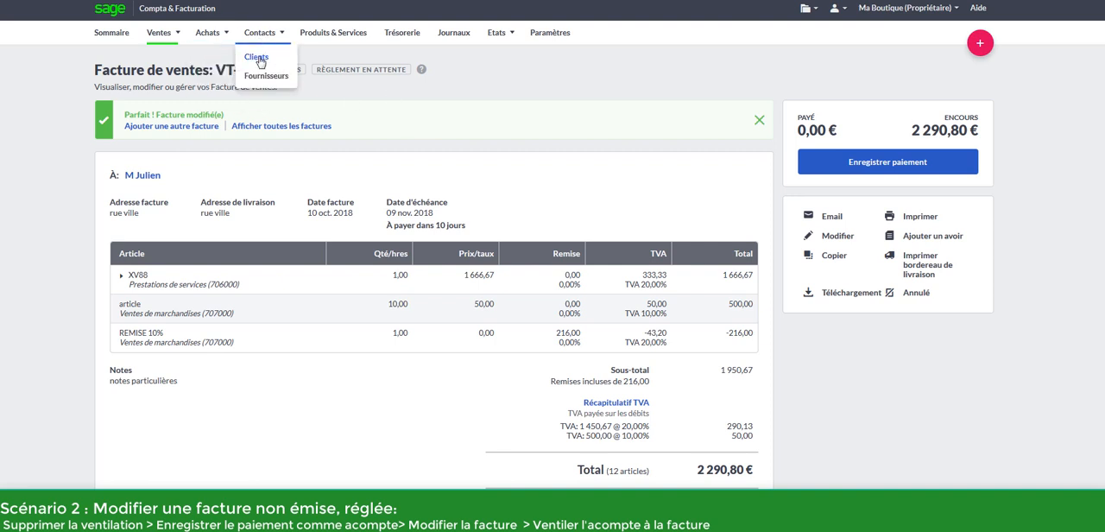
click(257, 58)
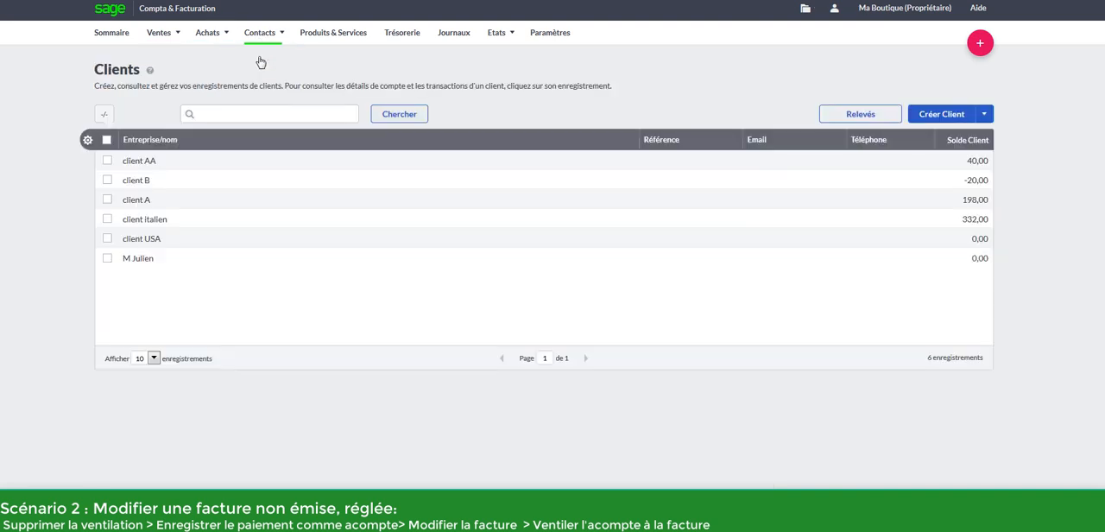
click(145, 267)
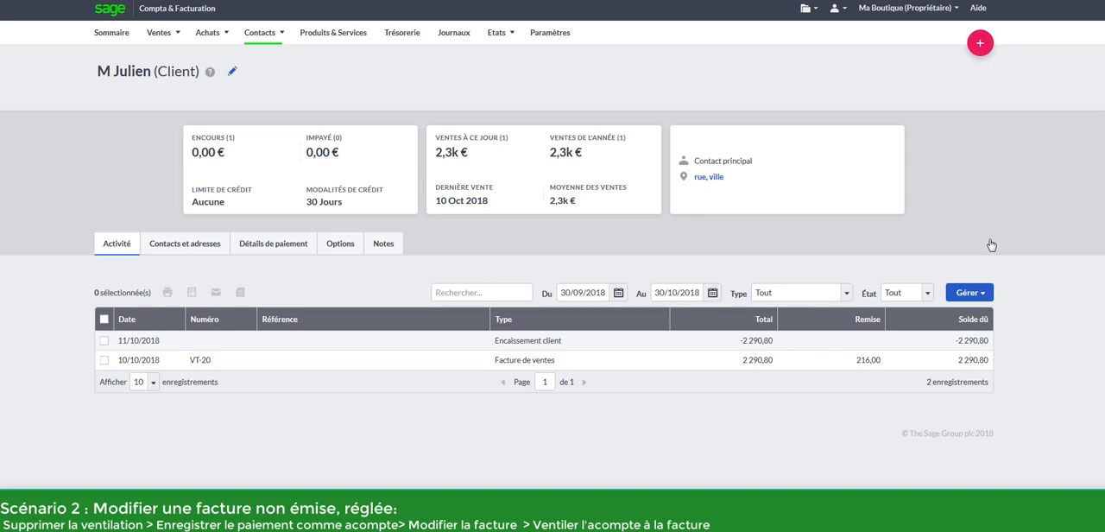
click(970, 293)
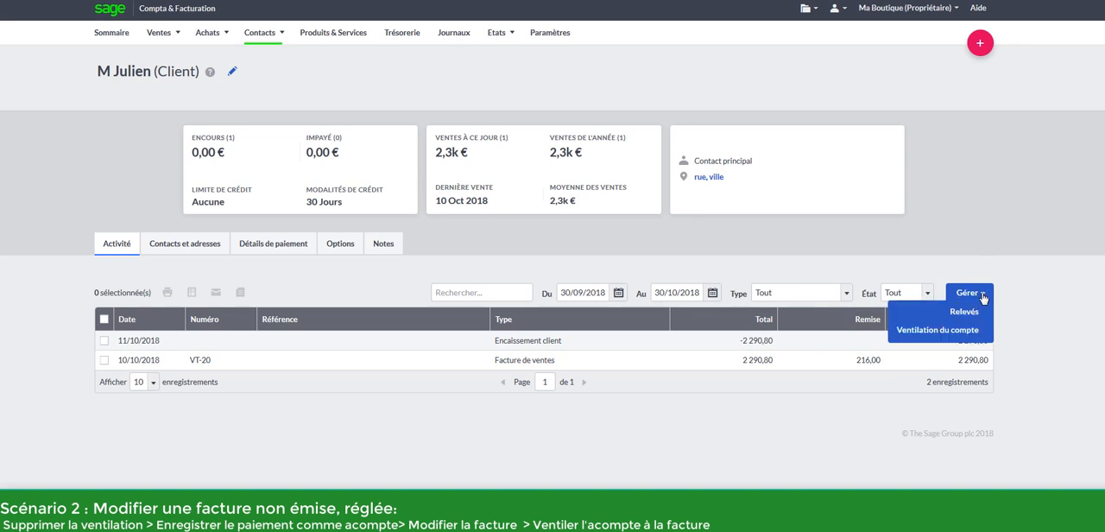
click(960, 331)
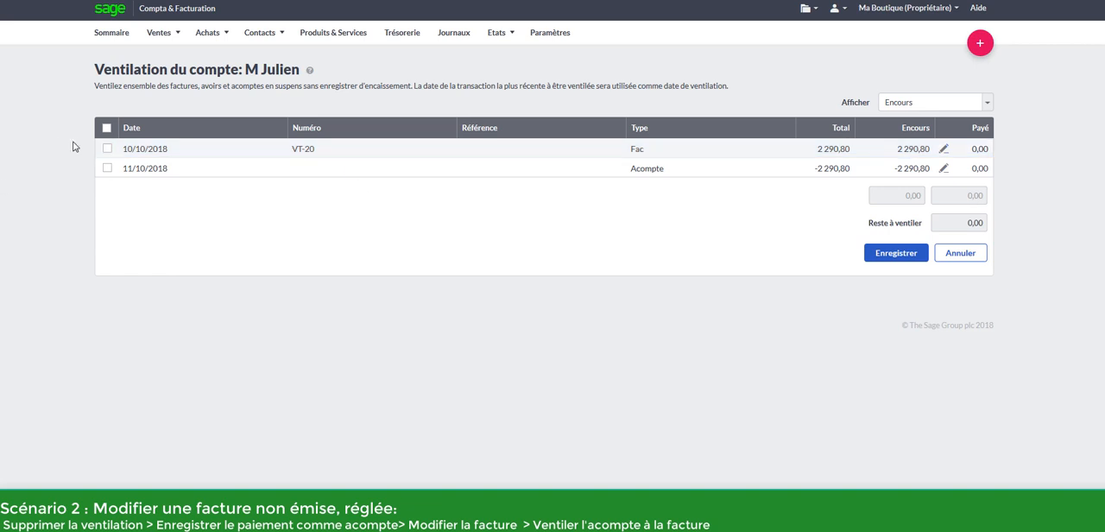
click(107, 148)
click(108, 170)
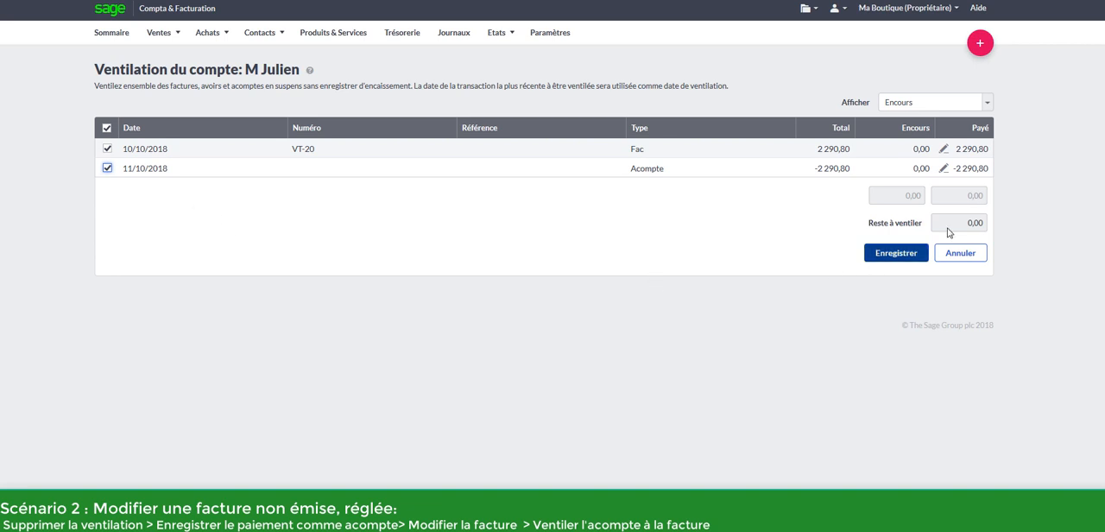
click(902, 253)
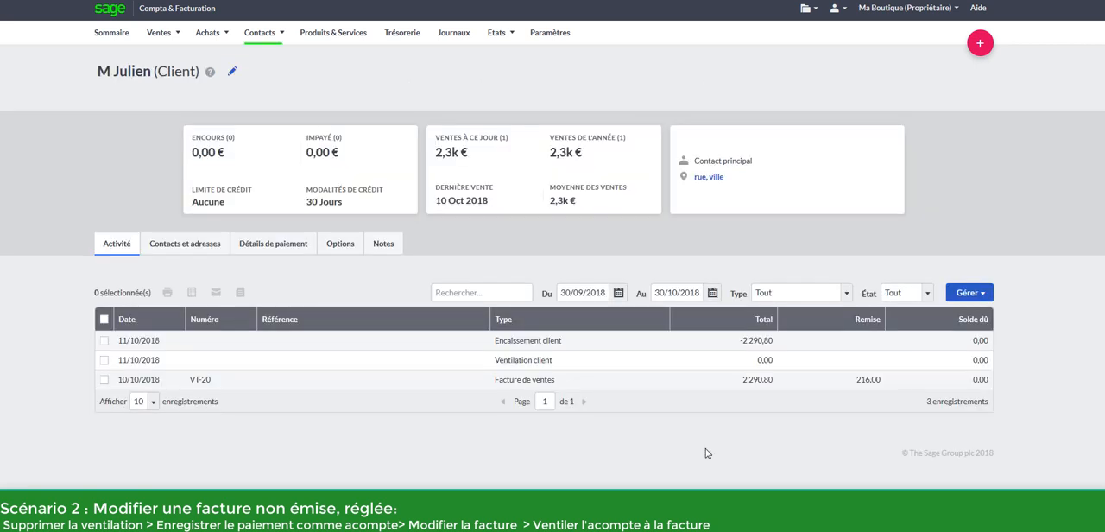
Create a credit note from issued invoice VT-17 with all its lines, dated 30/10/2018, and save it
click(158, 31)
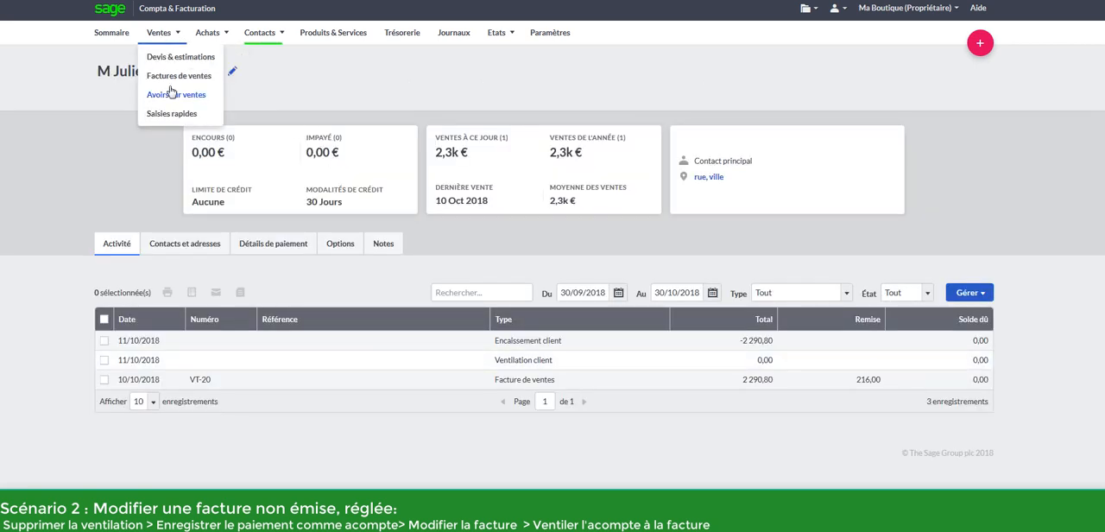
click(175, 76)
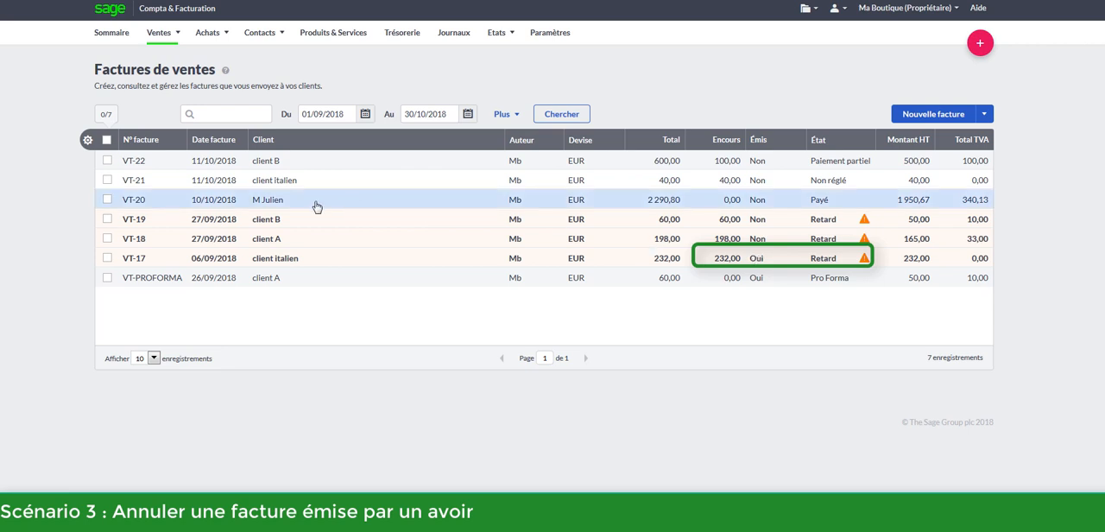
click(195, 265)
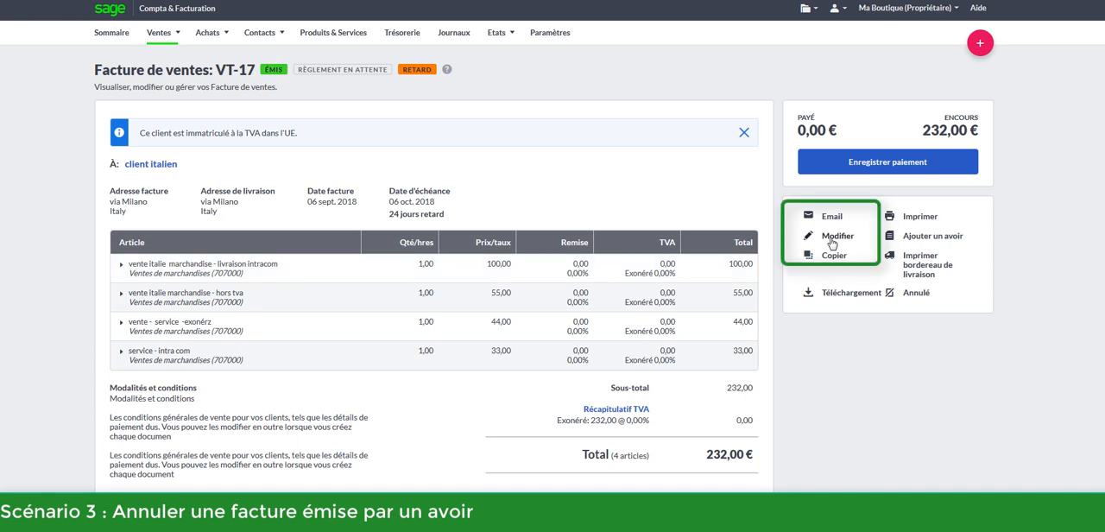
click(831, 236)
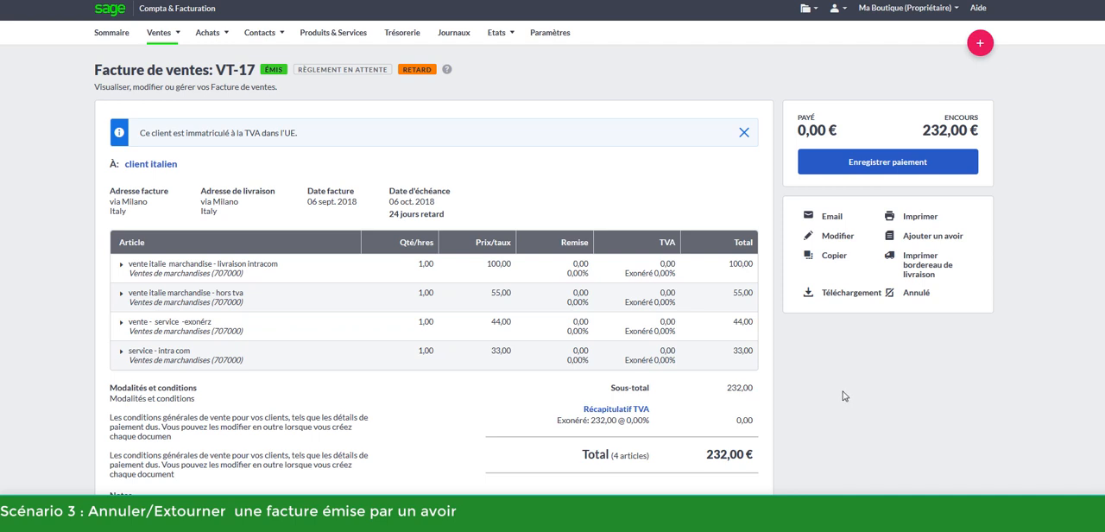
click(932, 238)
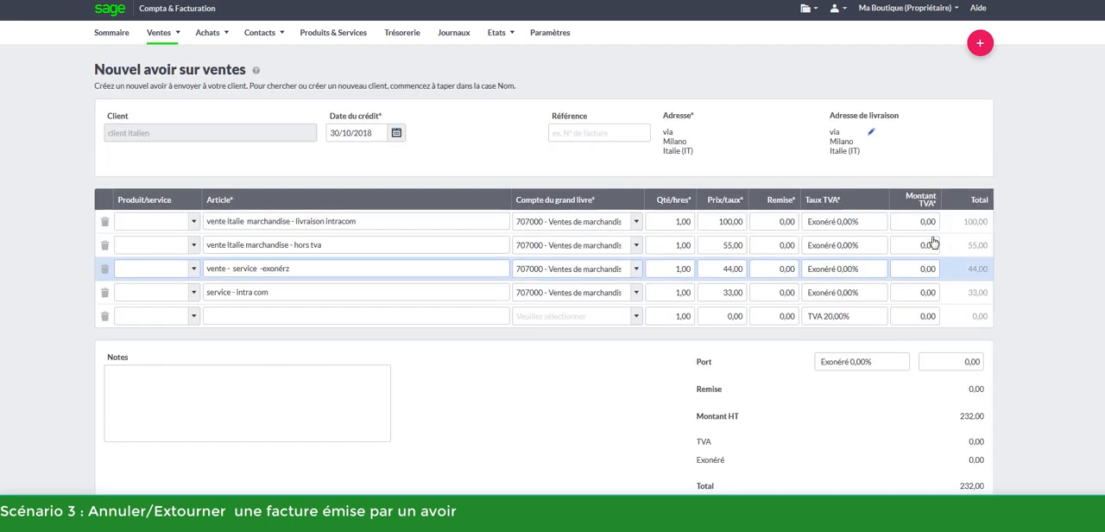
click(365, 71)
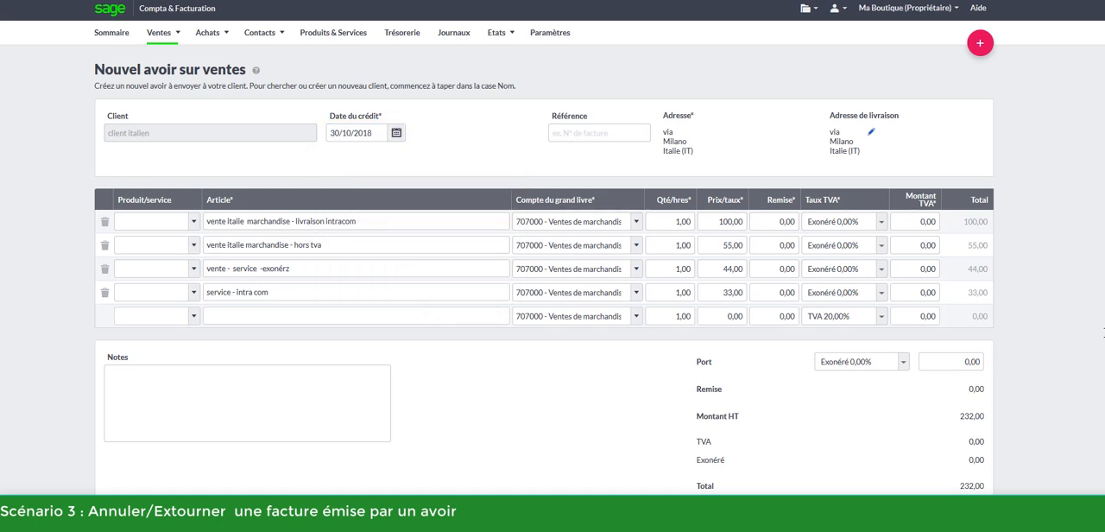
scroll(543, 294, down, 2)
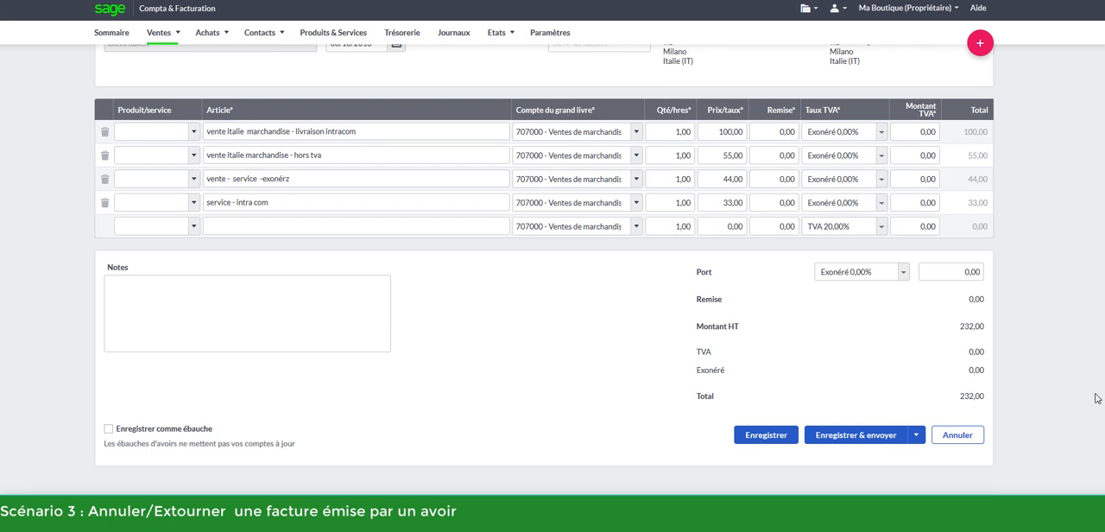
click(774, 436)
Check the status of invoice VT-17 in the sales invoices and view its payment and allocation details
click(158, 31)
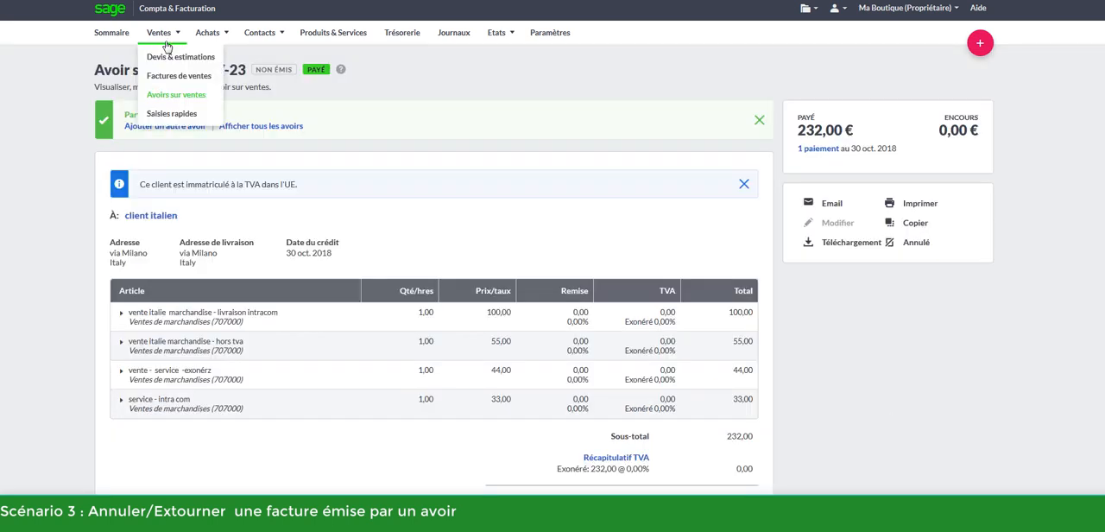
click(178, 77)
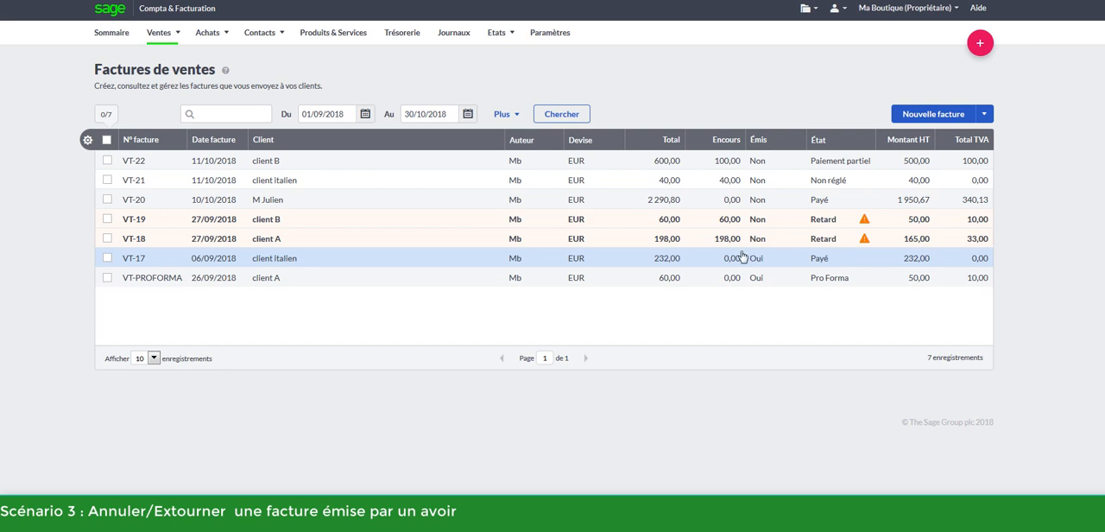
click(871, 266)
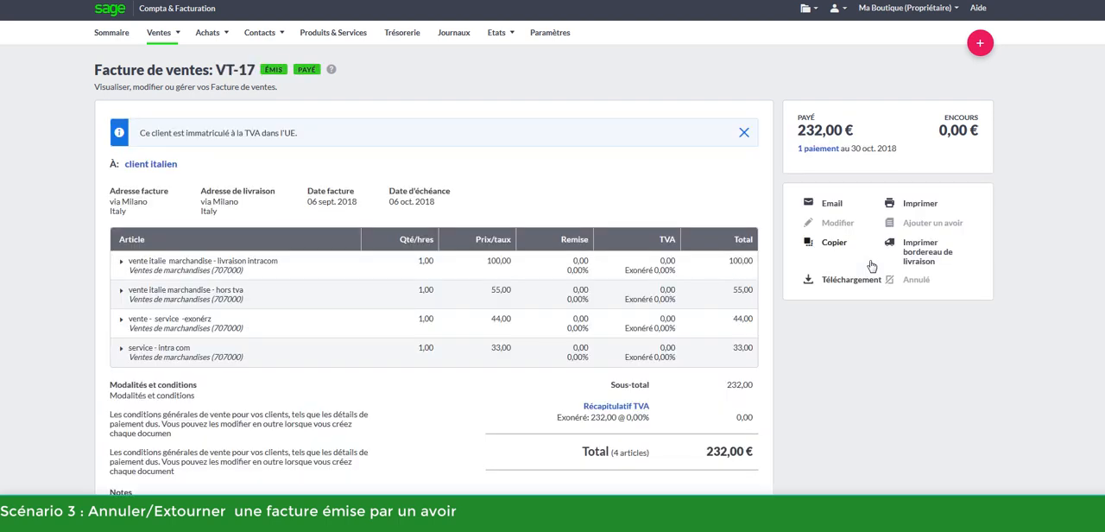
click(827, 149)
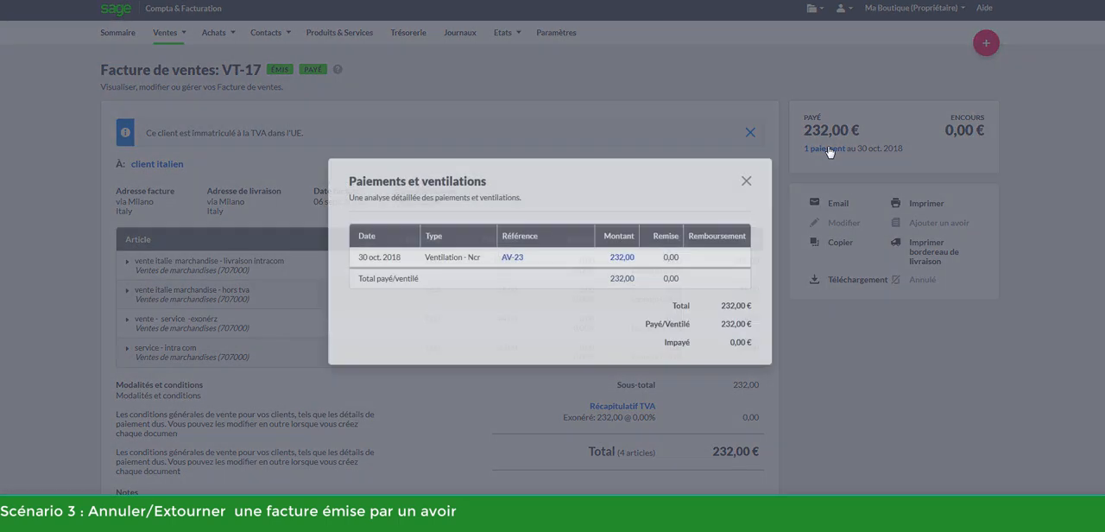
View credit note AV-23 from the payment details of invoice VT-17, and return to the sales invoices list
click(517, 249)
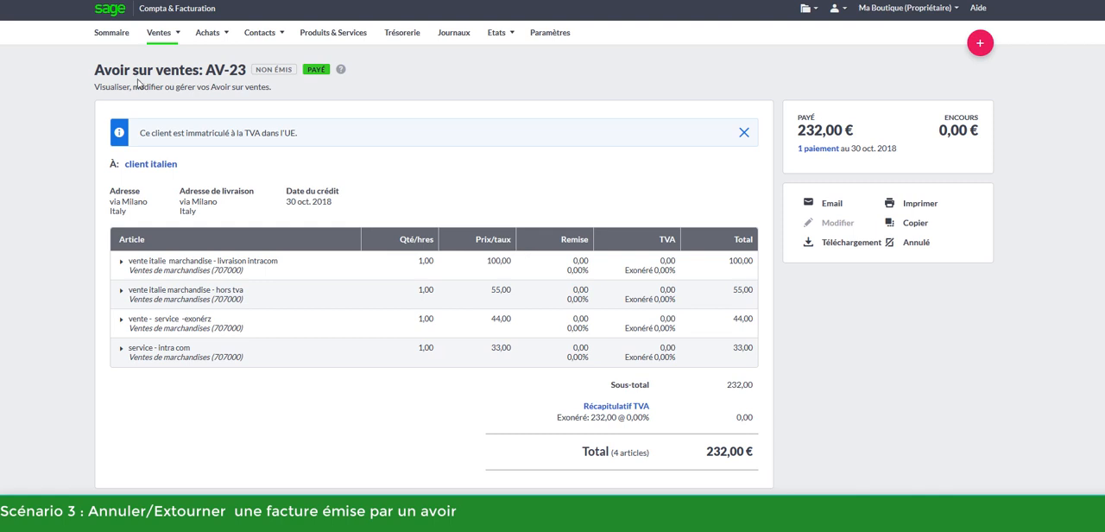
click(159, 42)
click(166, 75)
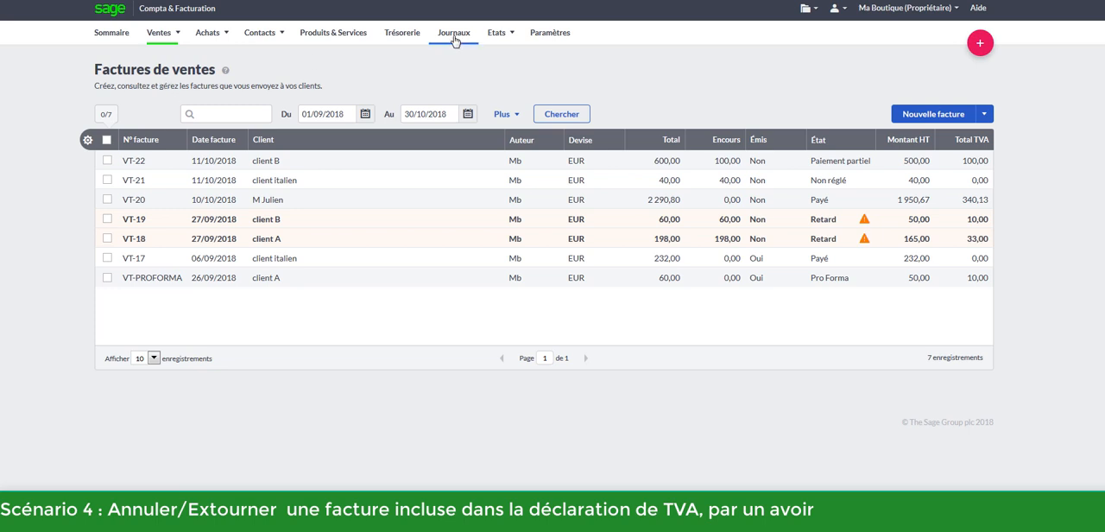
Check the VAT returns (Déclarations de TVA), and filter the sales invoices to dates from 01/02/2018 to 25/02/2018
click(497, 39)
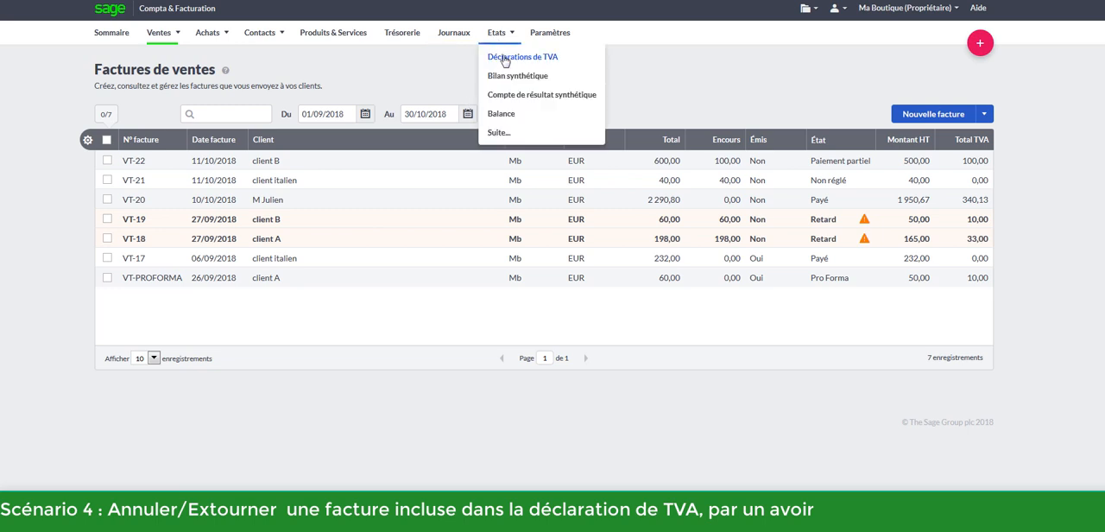
click(504, 58)
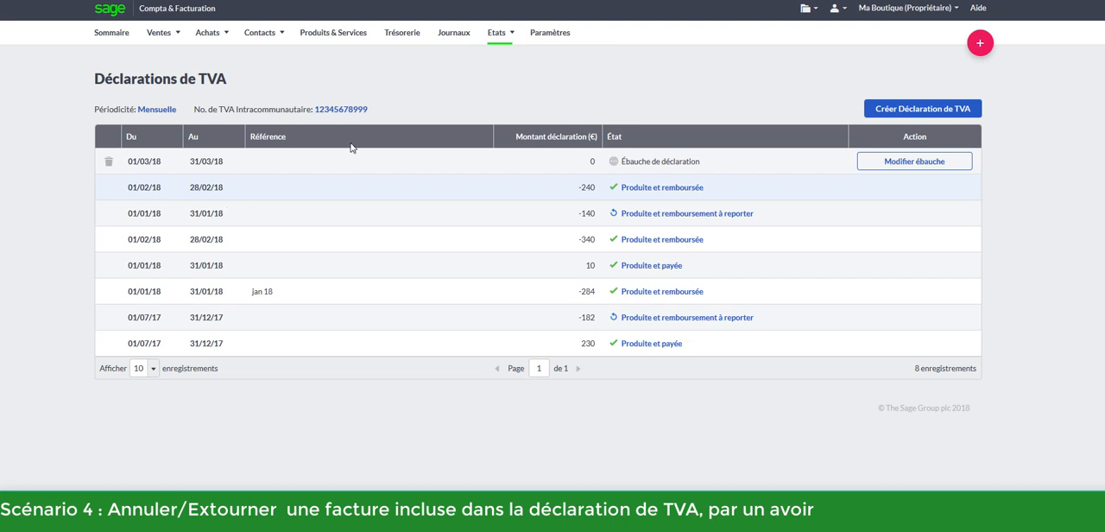
mouse_move(159, 35)
click(166, 77)
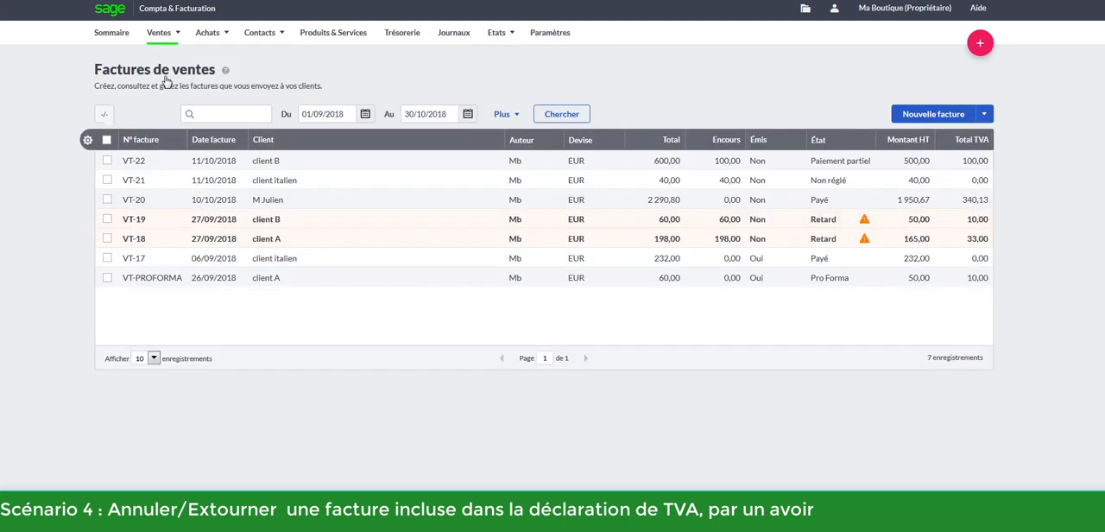
click(329, 114)
click(386, 178)
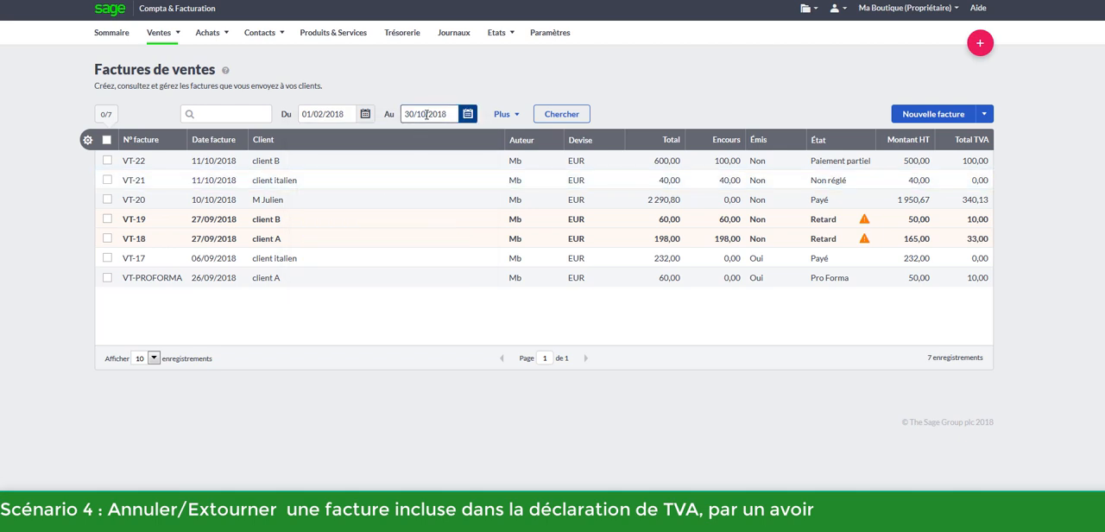
click(425, 114)
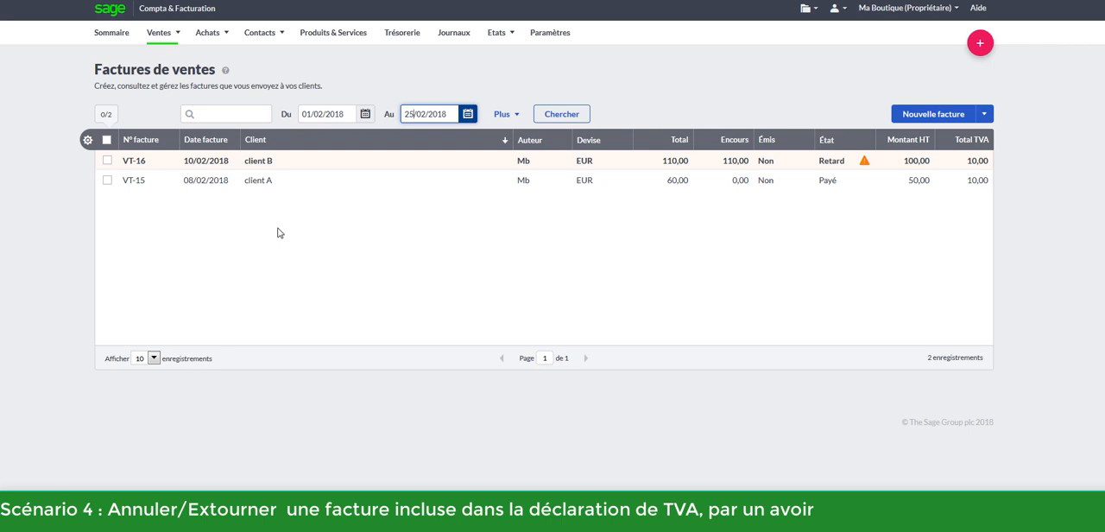
Open invoice VT-16 from the filtered list and try to edit it
click(727, 164)
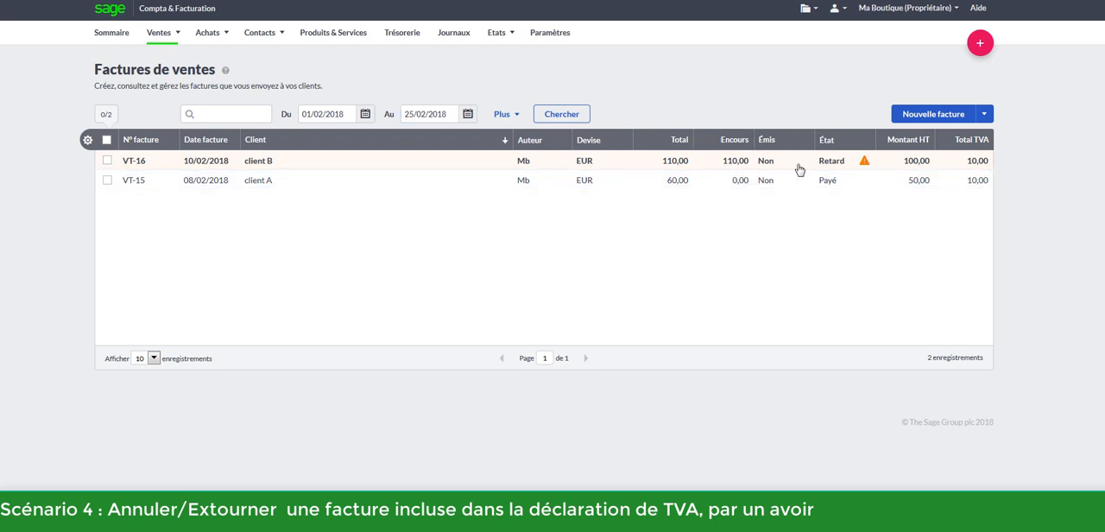
click(796, 167)
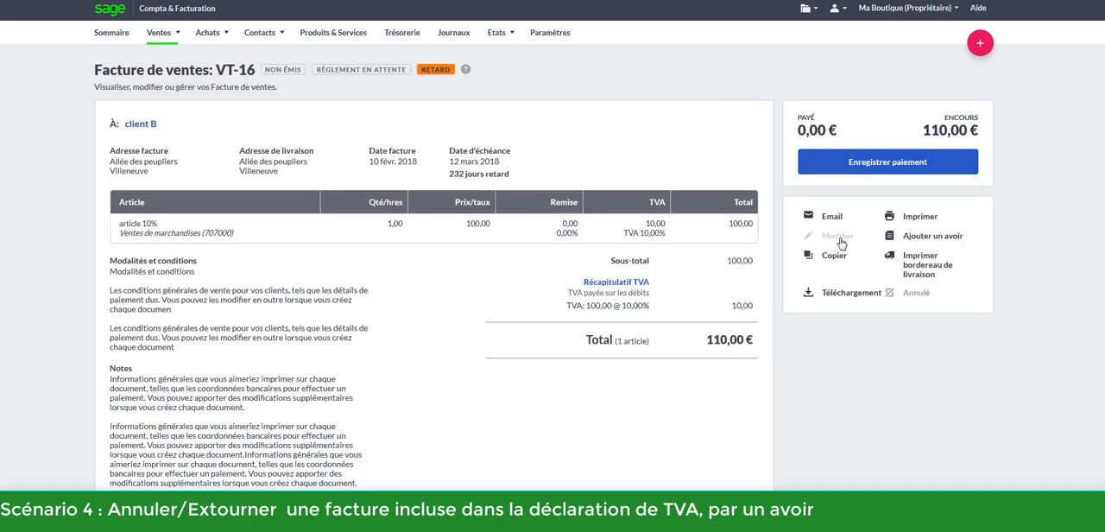
click(840, 240)
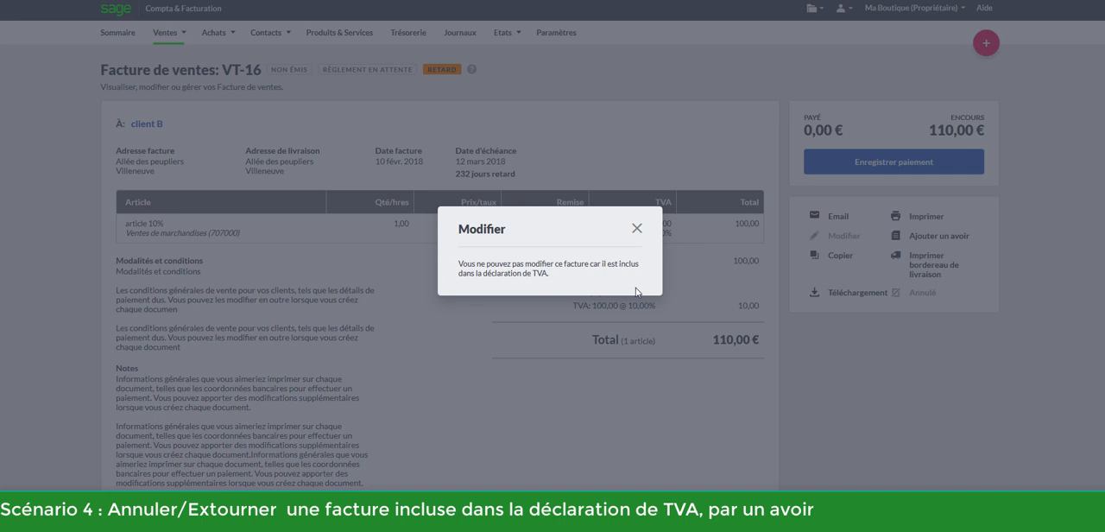
click(636, 230)
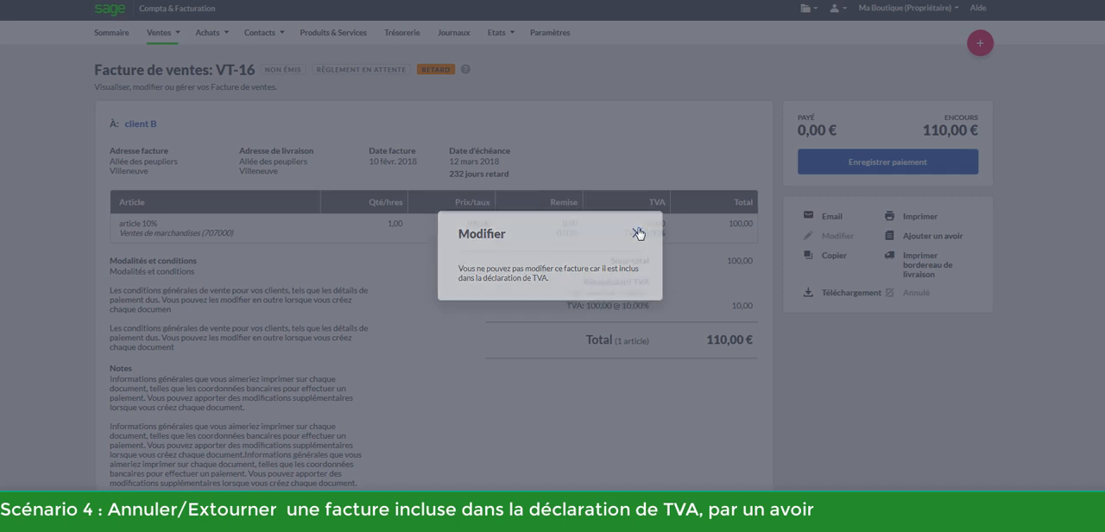
Review the VAT returns (Déclarations de TVA) again and go back to the filtered sales invoices list
click(159, 32)
mouse_move(162, 36)
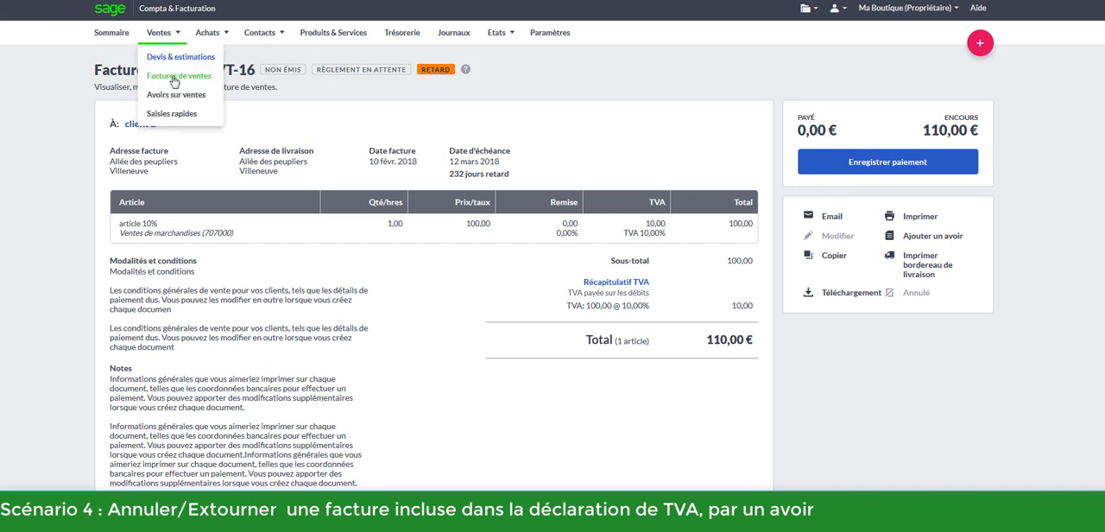
mouse_move(497, 33)
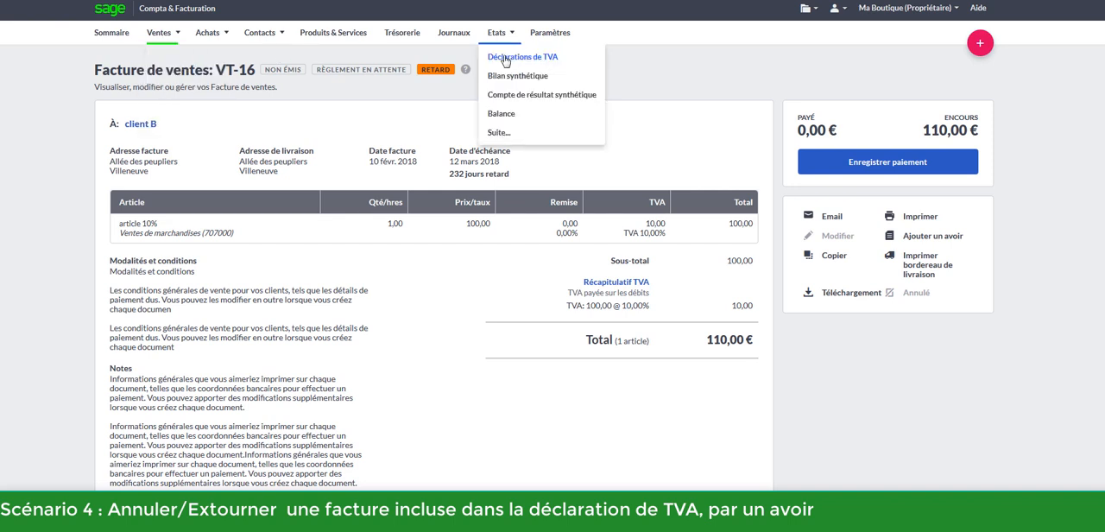
click(506, 59)
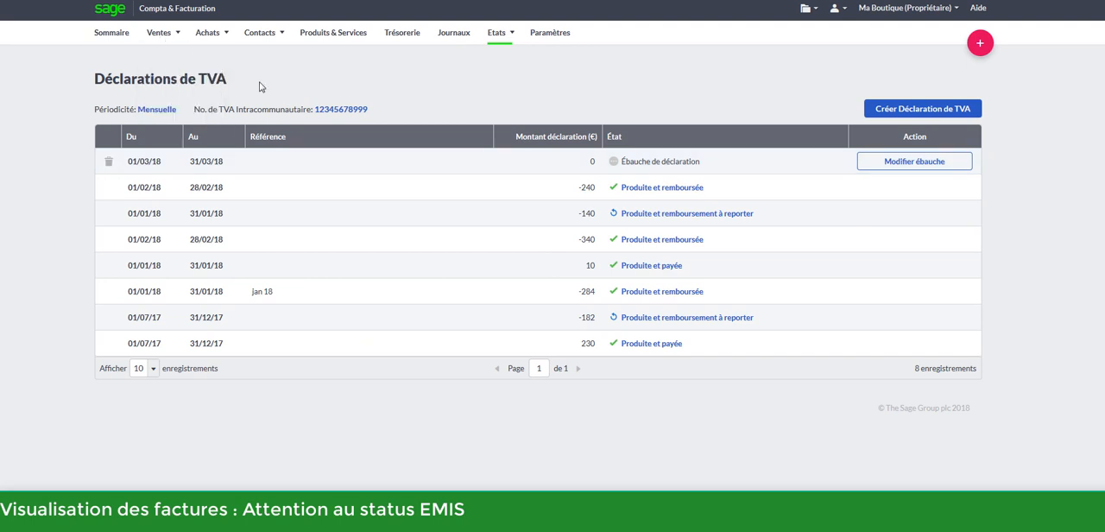
mouse_move(170, 36)
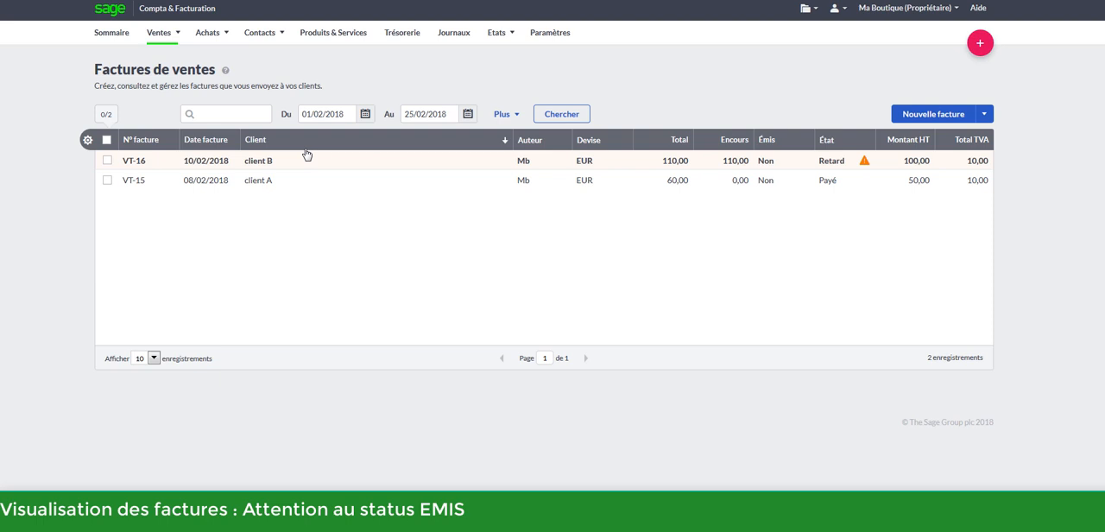
Open invoice VT-15, view its print version and leave the invoice as not sent (Laisser comme non envoyée)
click(776, 190)
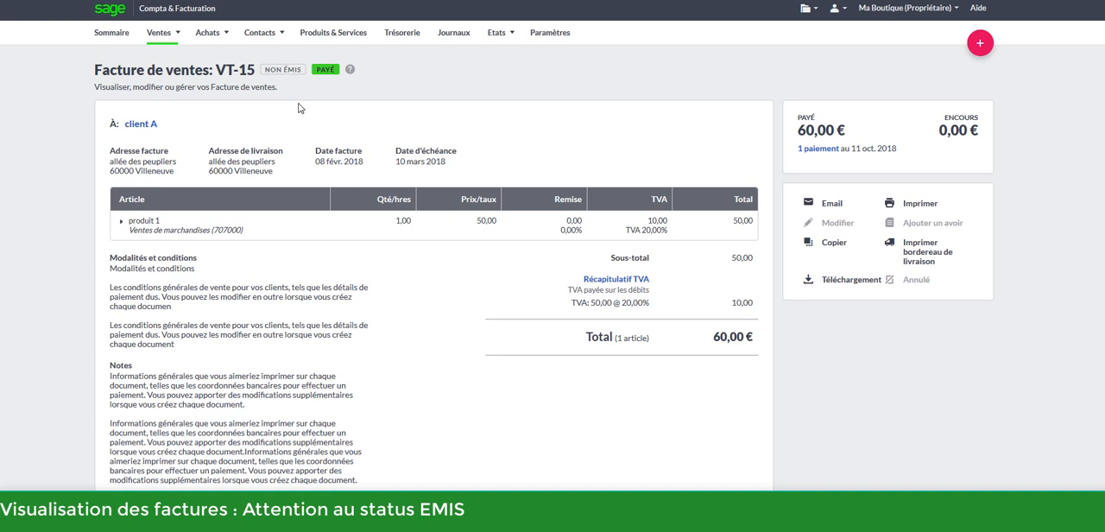
click(931, 210)
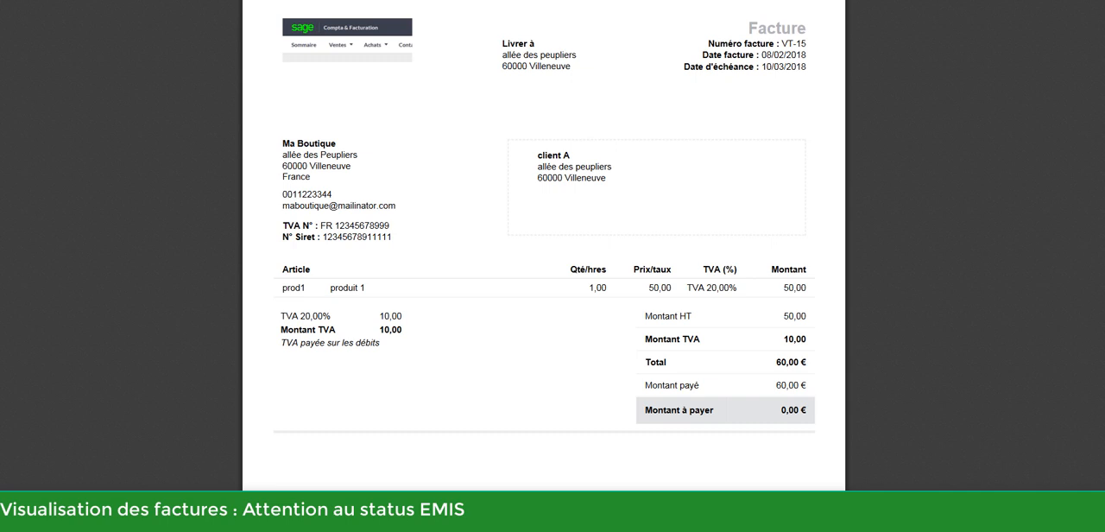
key(ctrl+w)
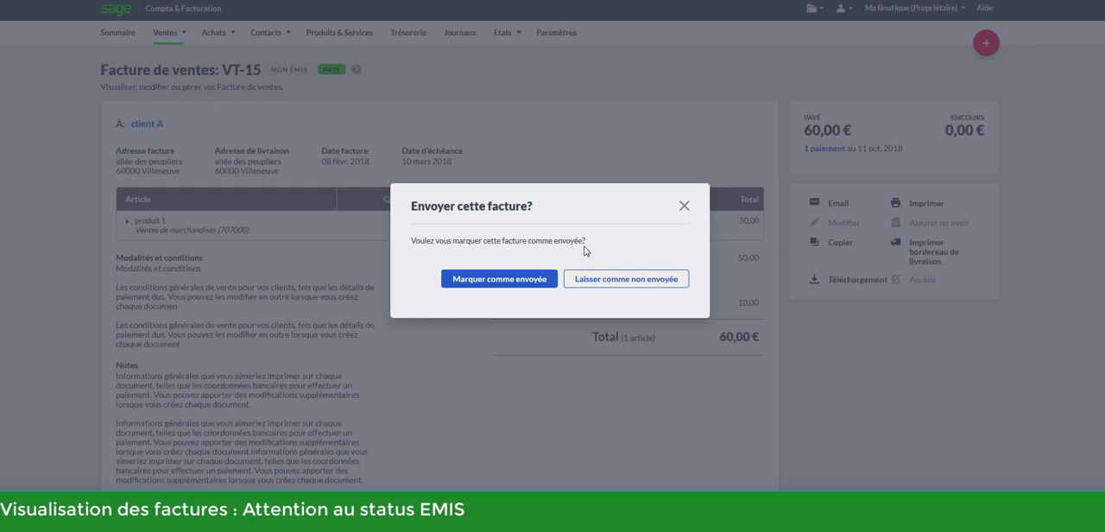
click(652, 283)
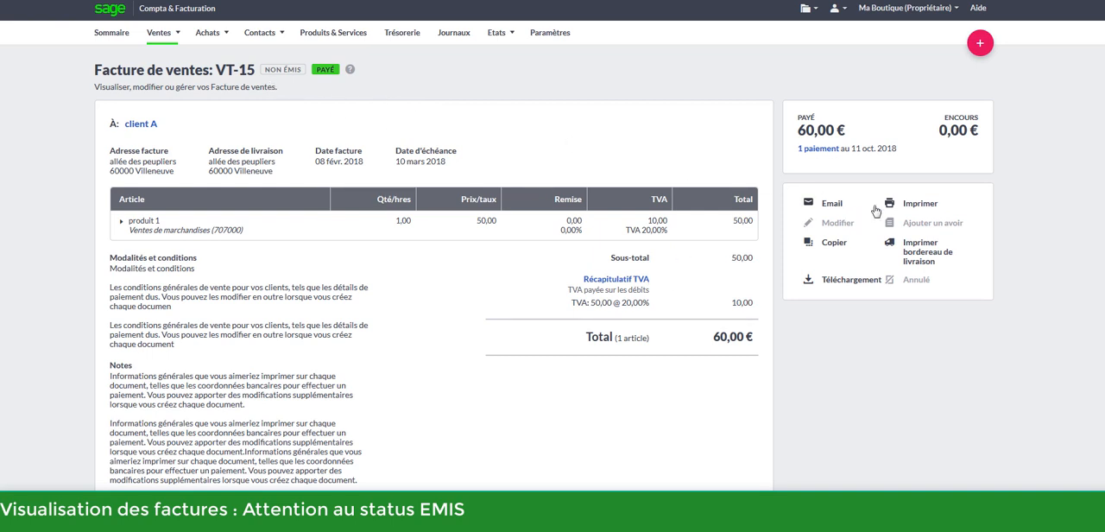
Display the print version of invoice VT-15 again and mark the invoice as sent (Marquer comme envoyée)
click(917, 209)
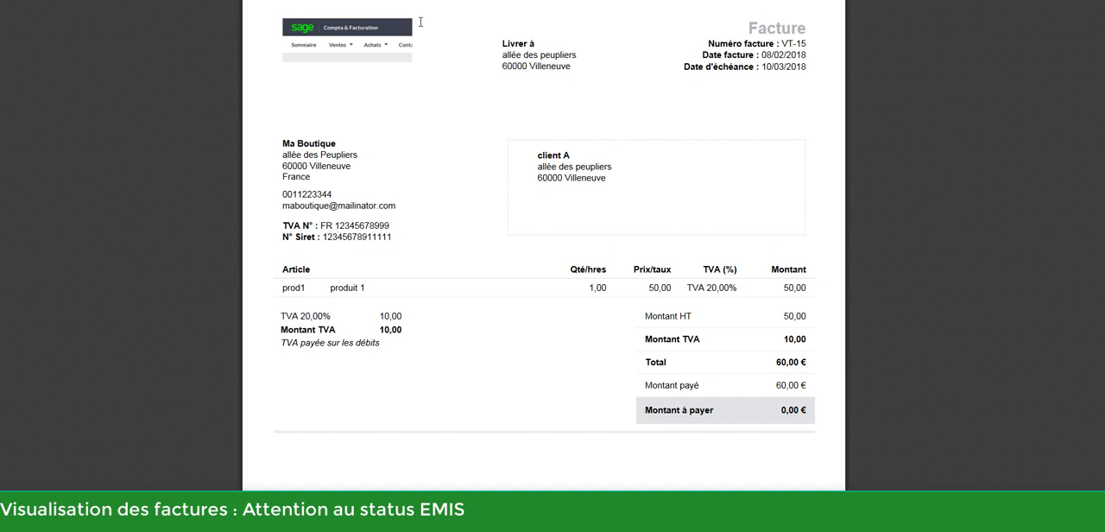
click(380, 0)
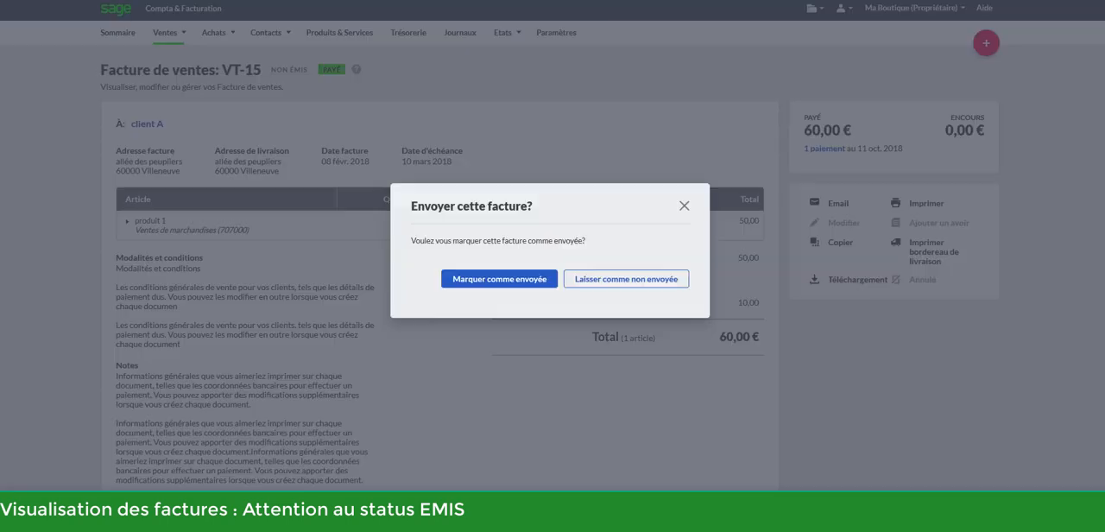
click(497, 290)
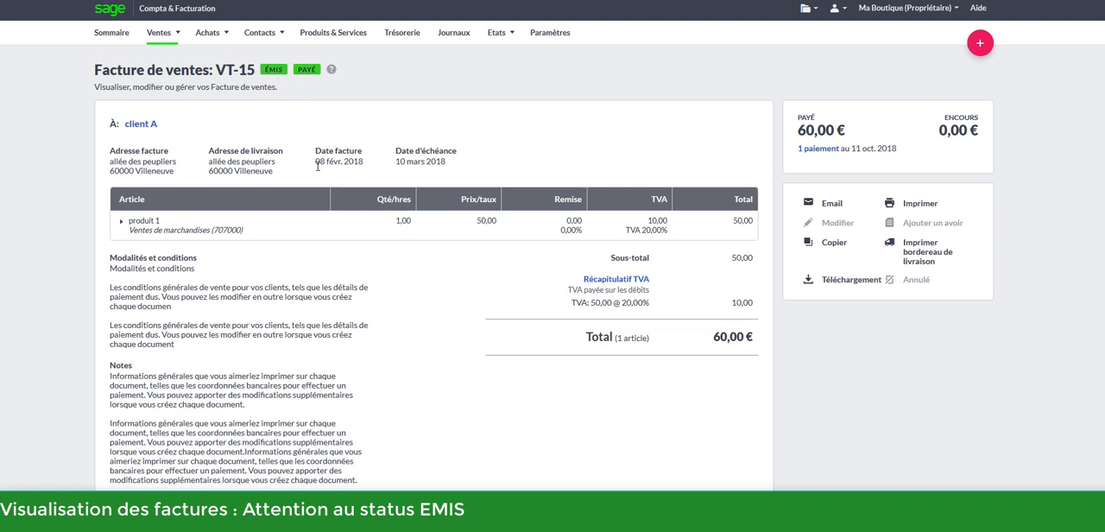
Select invoice VT-16 in the sales invoices list and generate its PDF
click(159, 32)
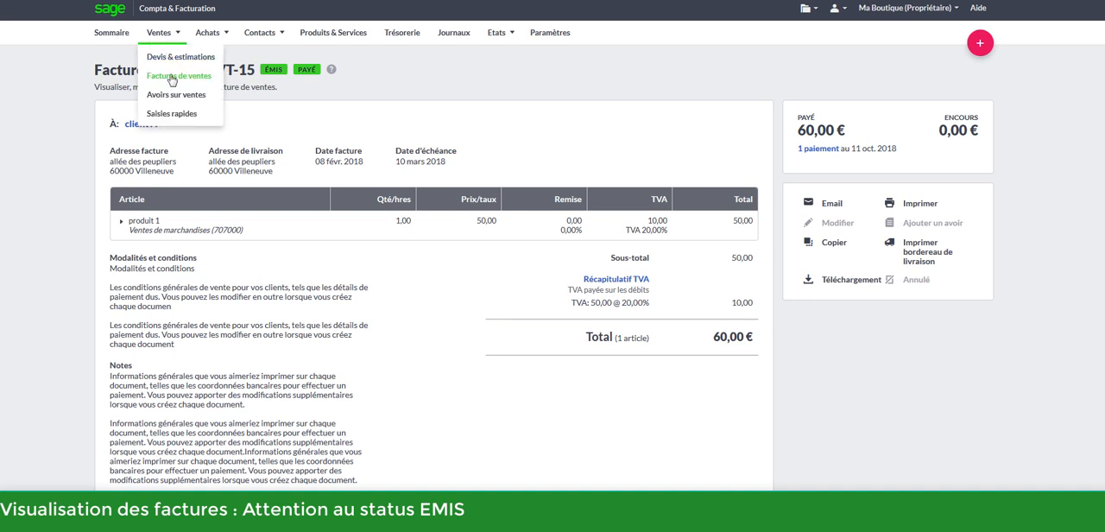
click(172, 77)
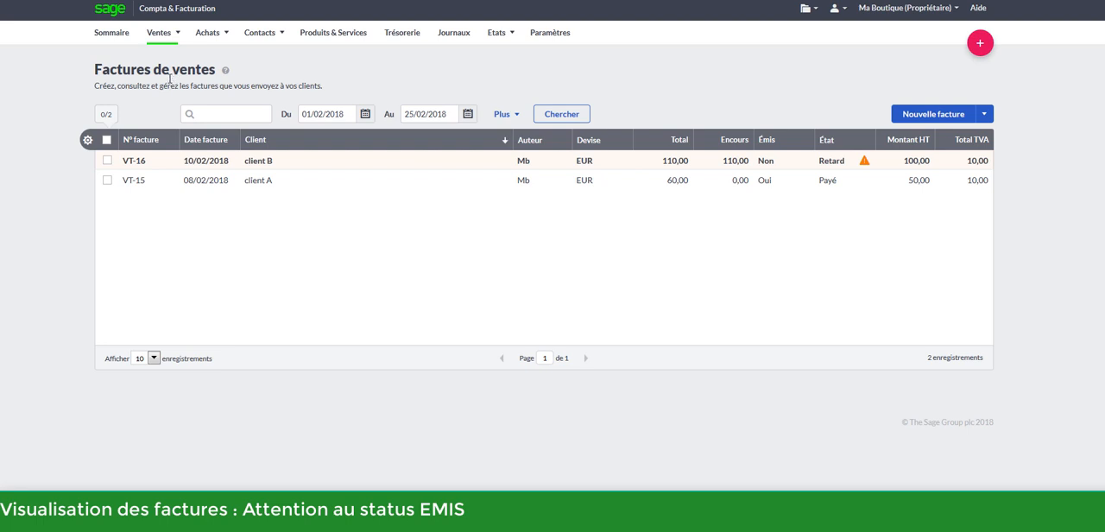
click(107, 162)
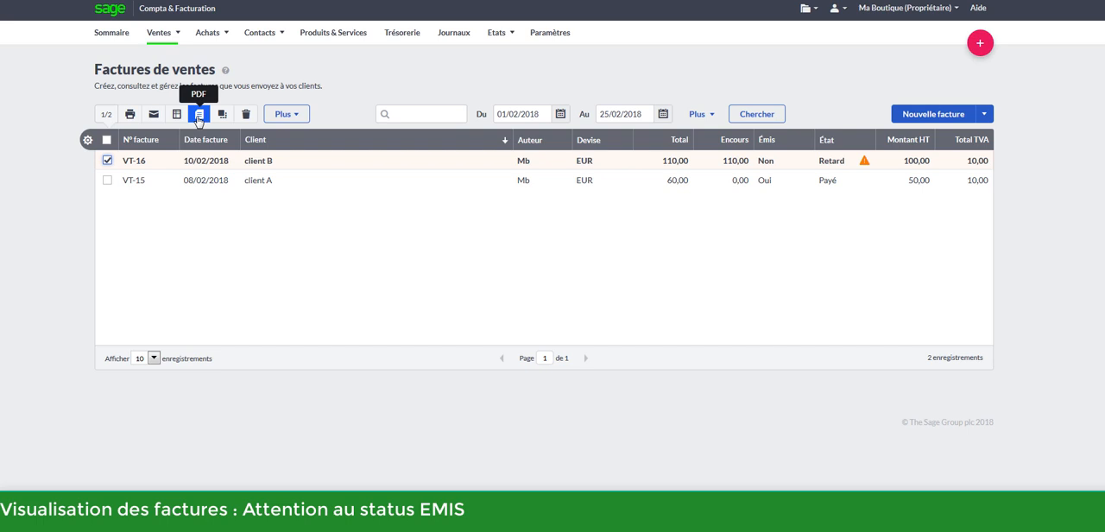
click(197, 120)
click(432, 353)
click(587, 437)
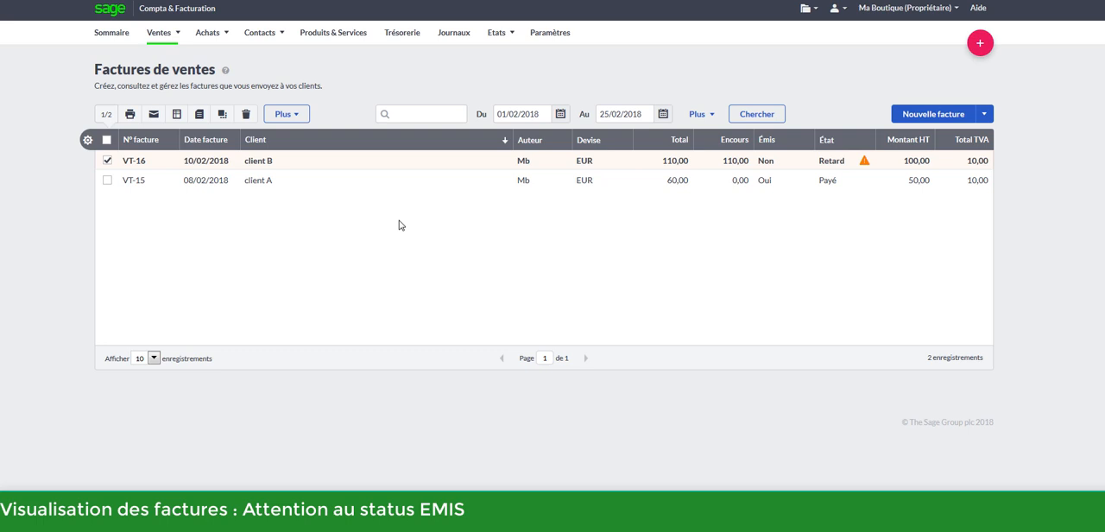
Refresh the sales invoices list and open invoice VT-16 to check its issued (Émis) status
click(384, 114)
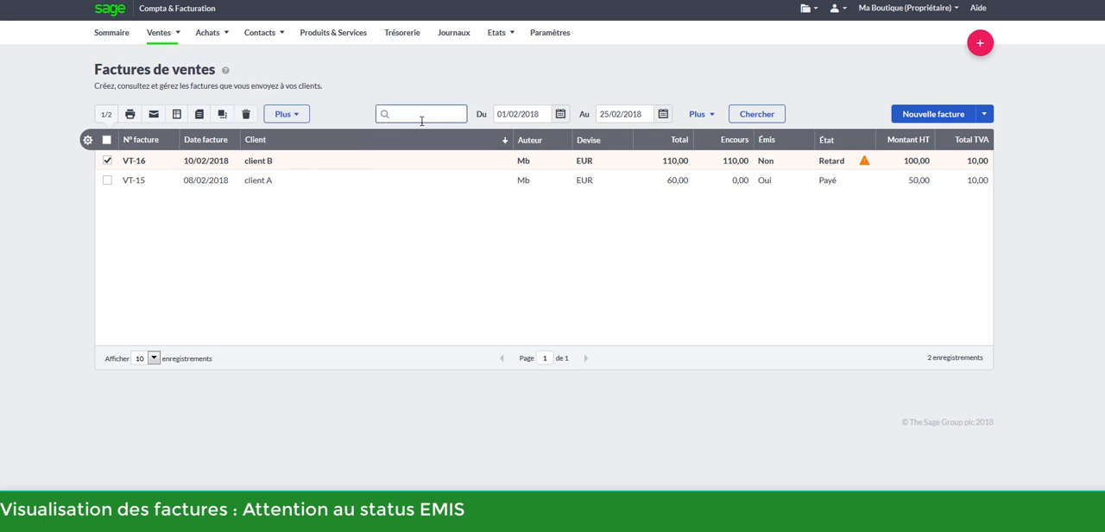
click(763, 117)
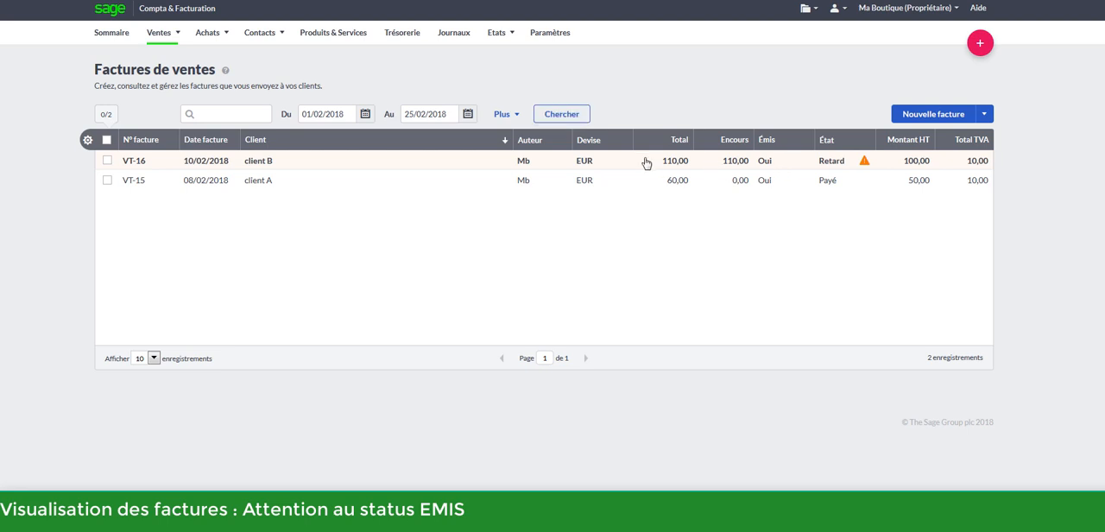
click(646, 163)
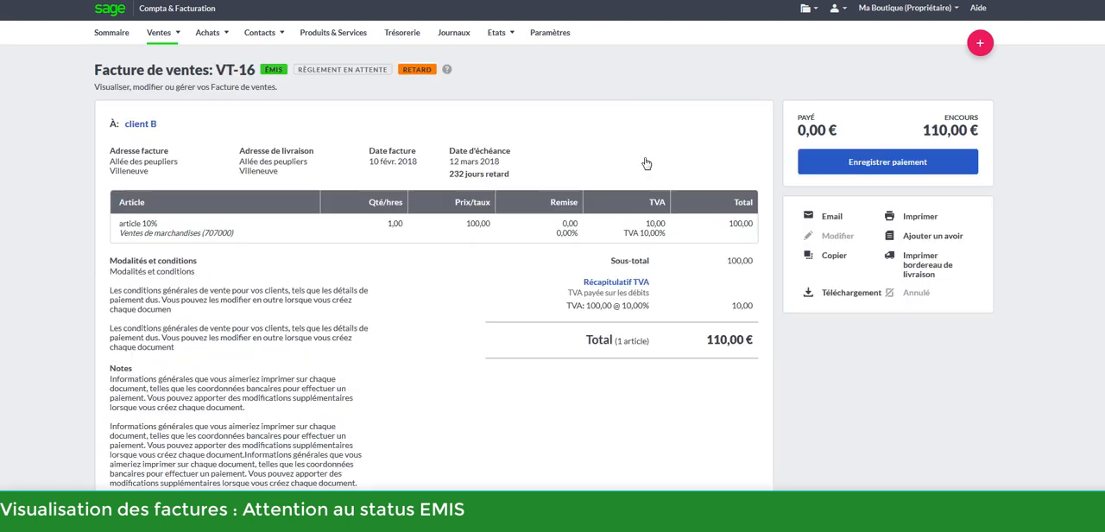